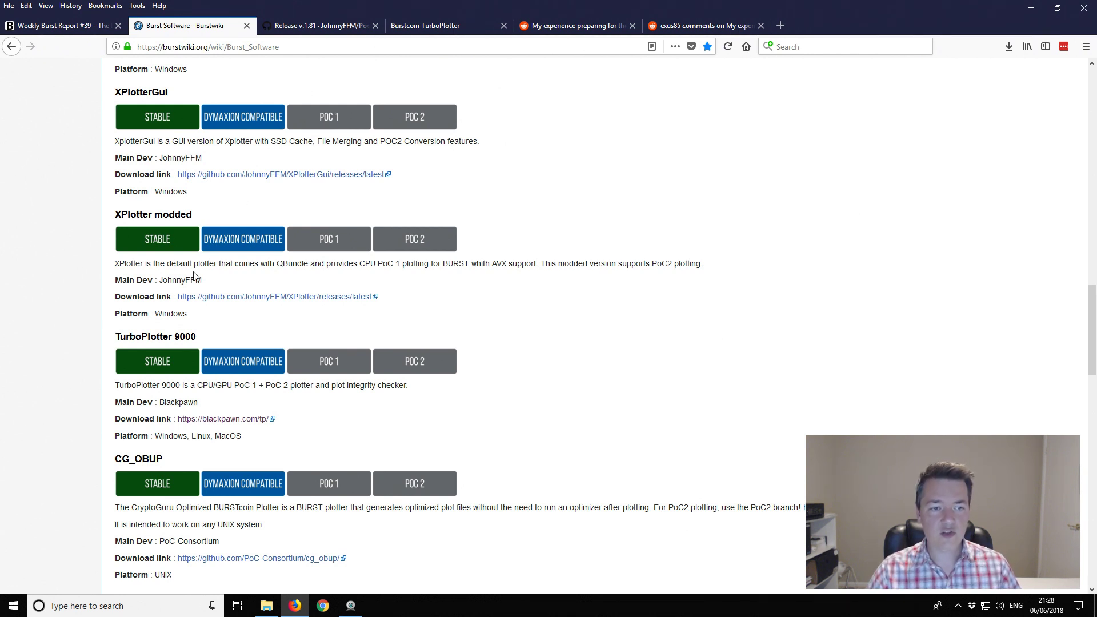
- Scroll the Burstwiki plotters list down to the TurboPlotter 9000 entry
scroll(184, 276, down, 2)
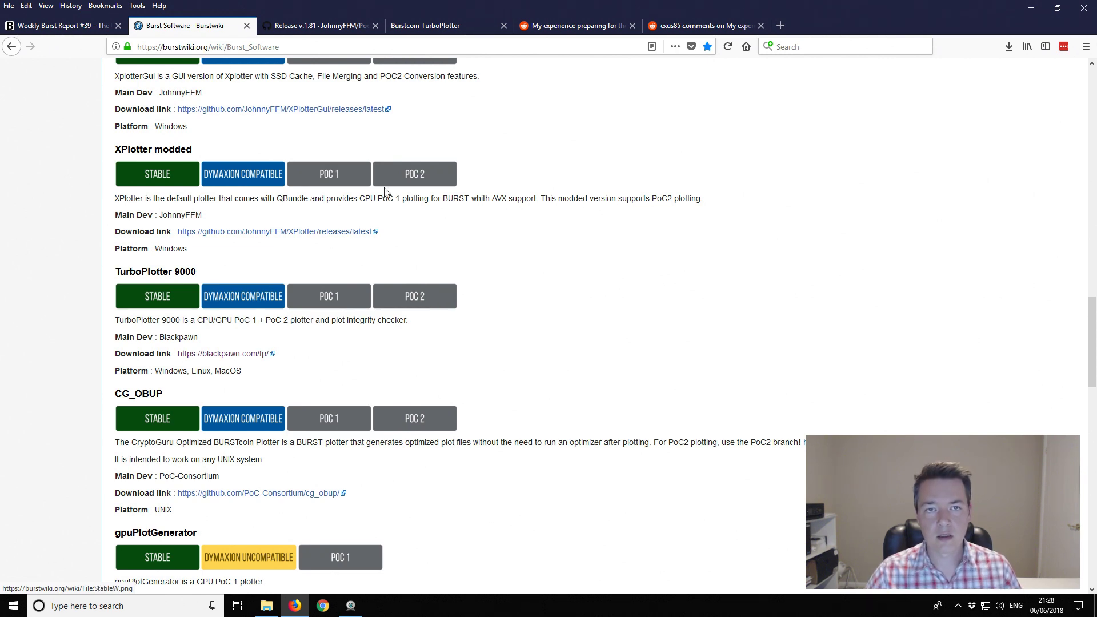
- Switch to the Burstcoin TurboPlotter site and scroll to its Windows x64, macOS and Linux downloads
click(447, 26)
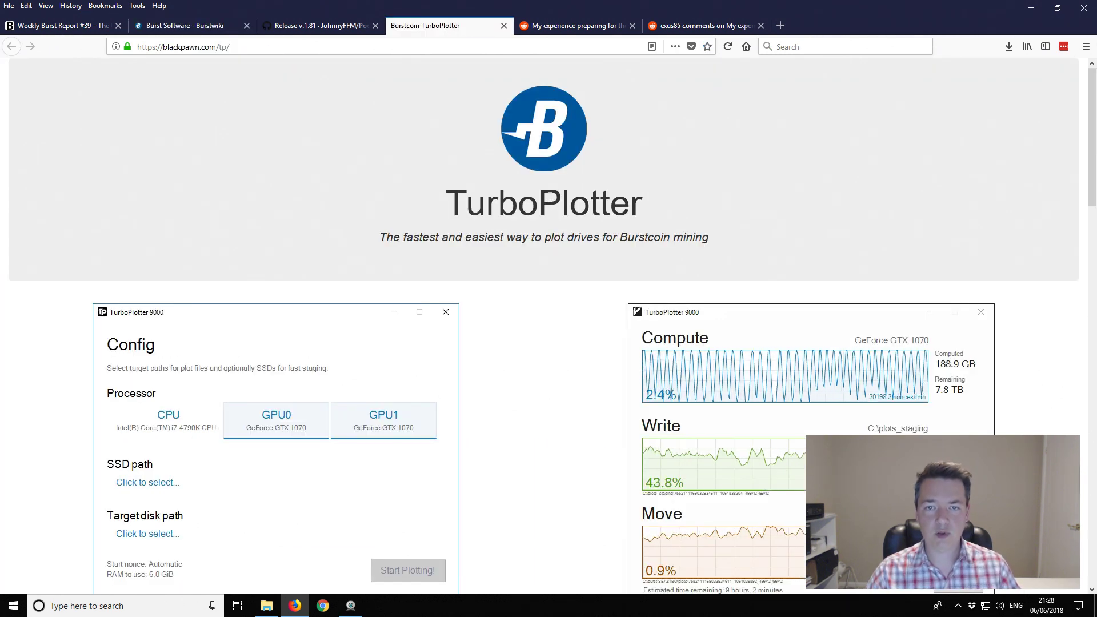
scroll(566, 200, down, 4)
scroll(577, 188, down, 7)
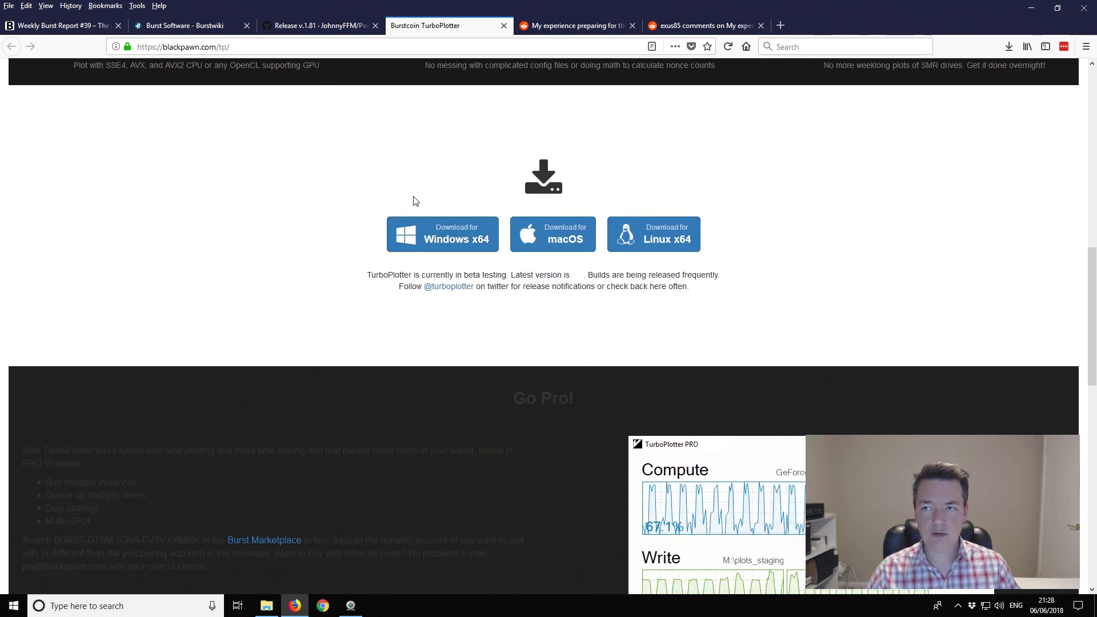
- From Downloads in File Explorer, enter the TurboPlotter_0.9 folder and launch TurboPlotter.exe
click(1034, 8)
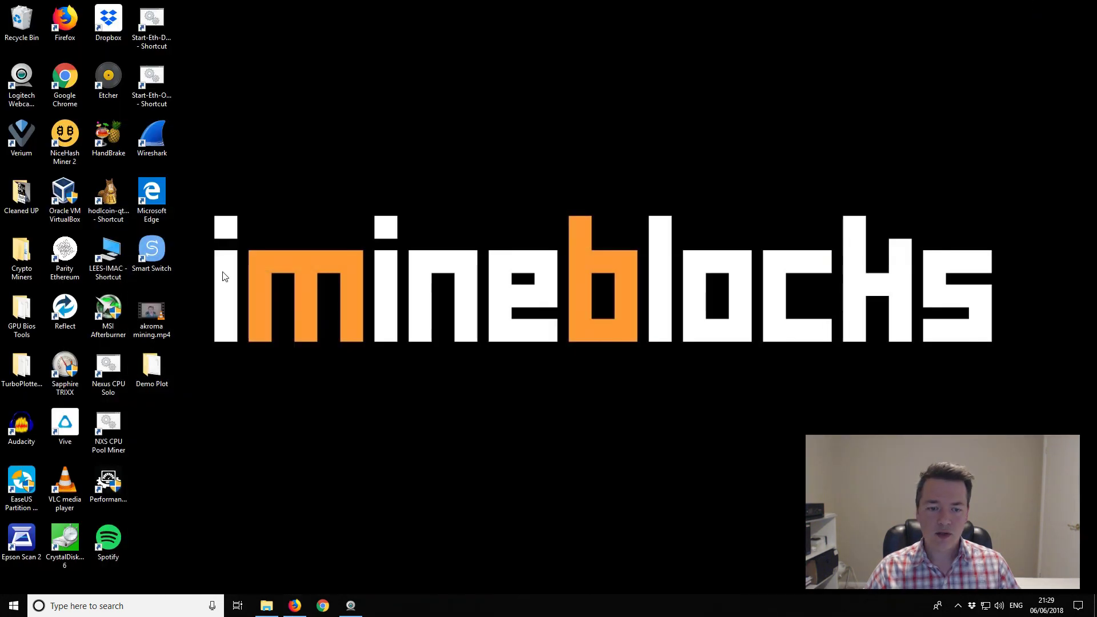
click(267, 606)
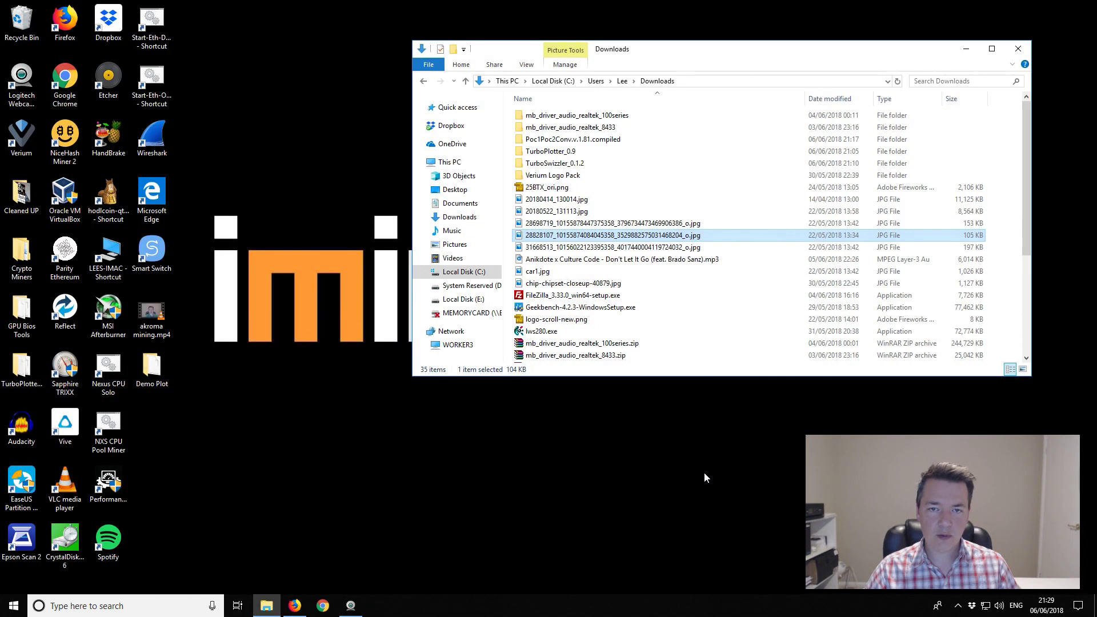
scroll(601, 244, down, 5)
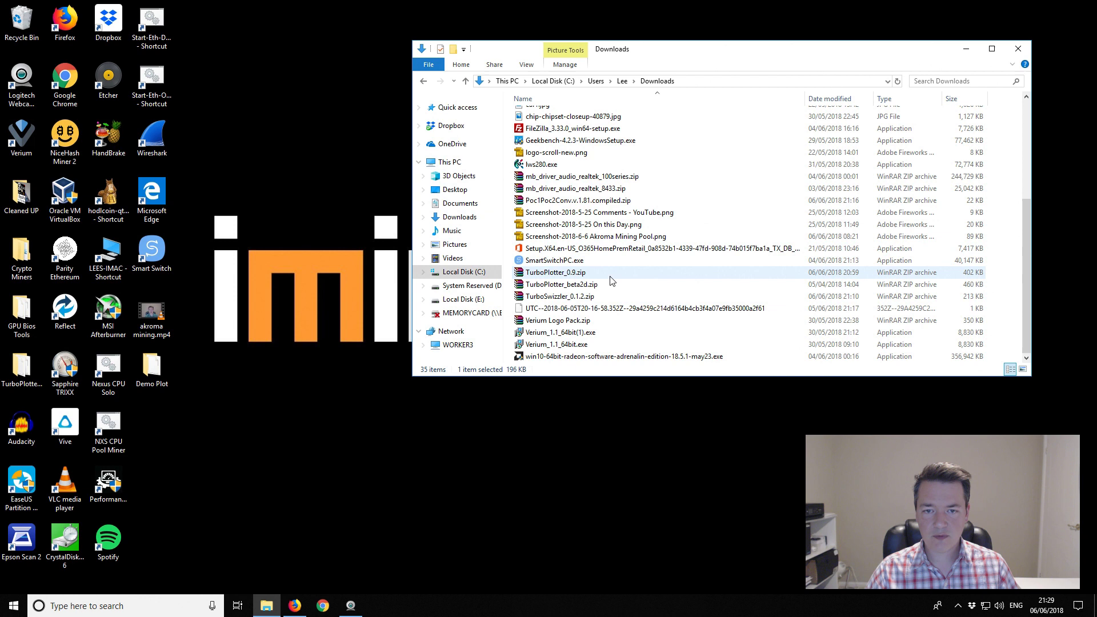
click(554, 278)
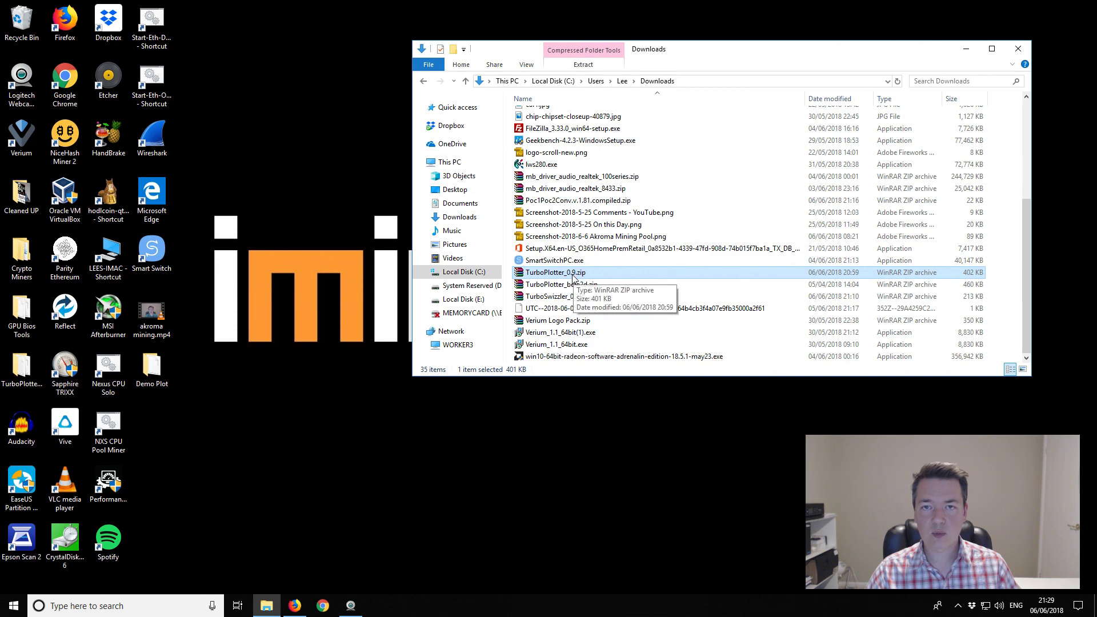
scroll(573, 278, up, 5)
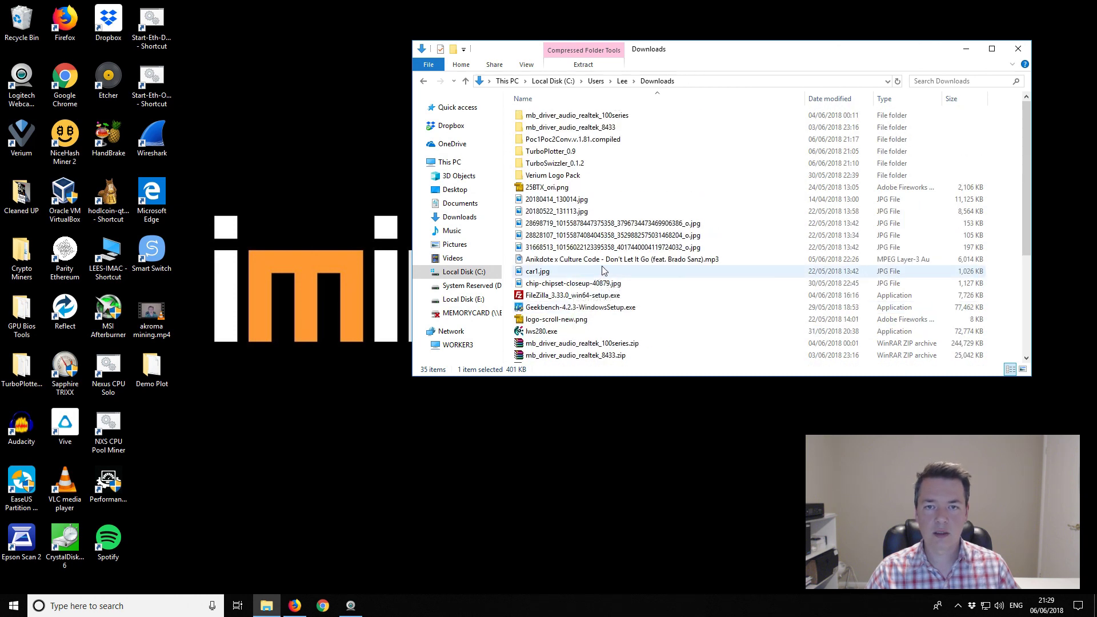
double_click(544, 153)
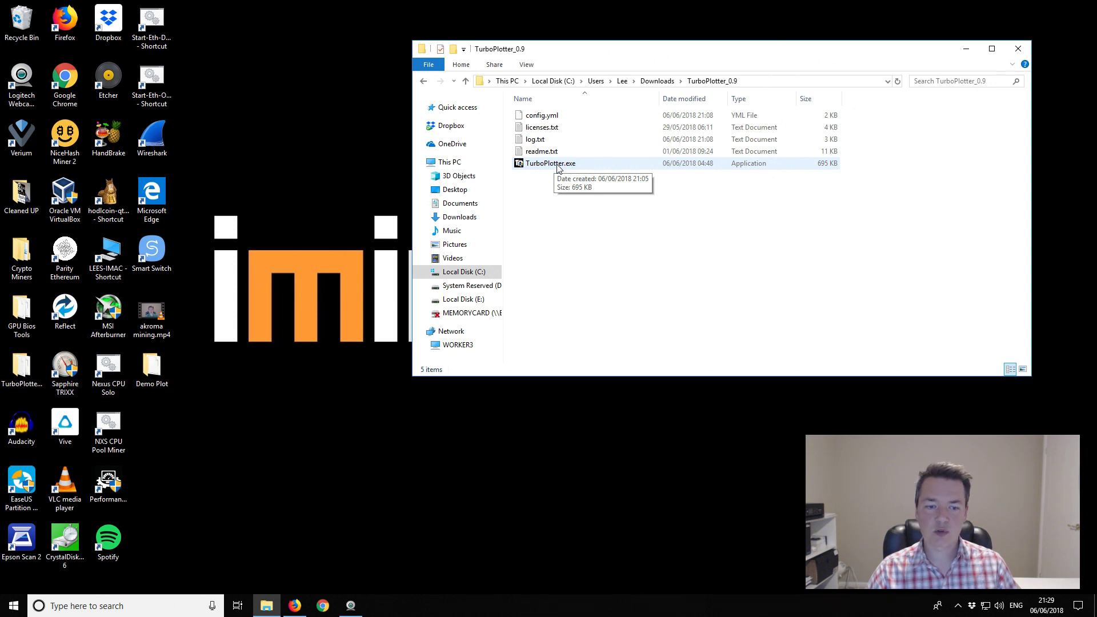
double_click(557, 164)
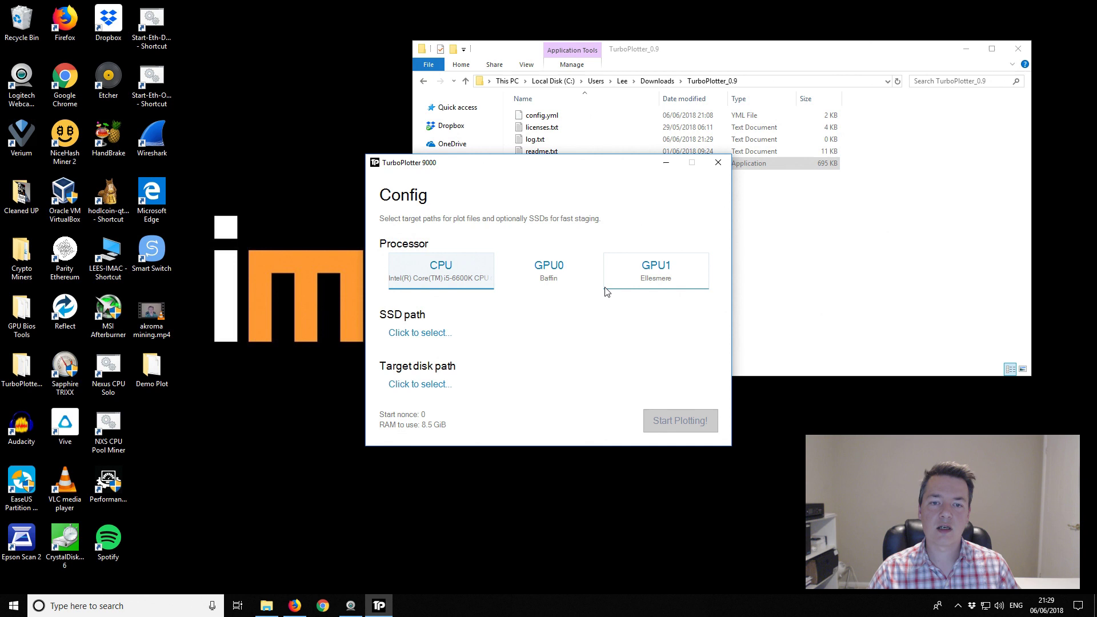
- Move the TurboPlotter Config window slightly higher on screen
drag(555, 168, 558, 142)
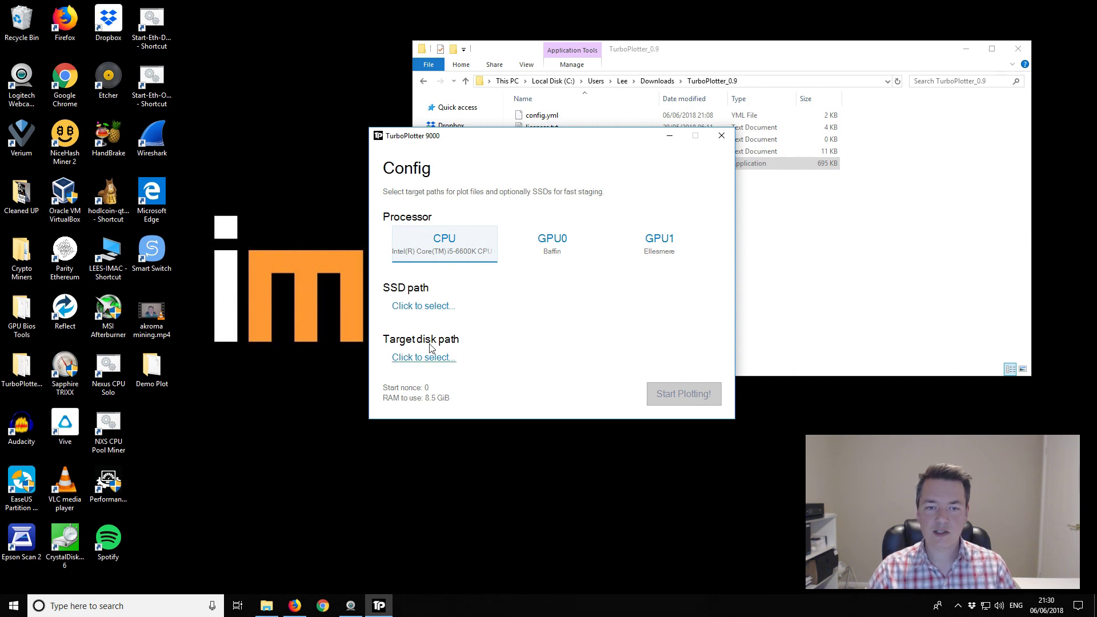
- Create a new 'turbopoc2' folder inside Demo Plot and choose it as the target disk path
click(423, 360)
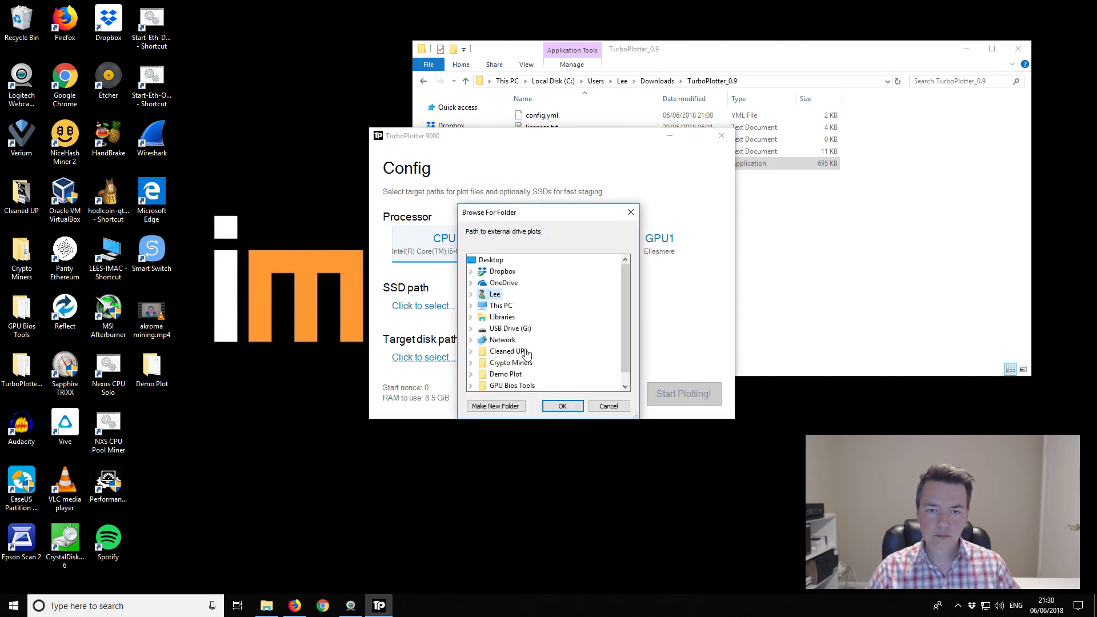
scroll(626, 337, down, 1)
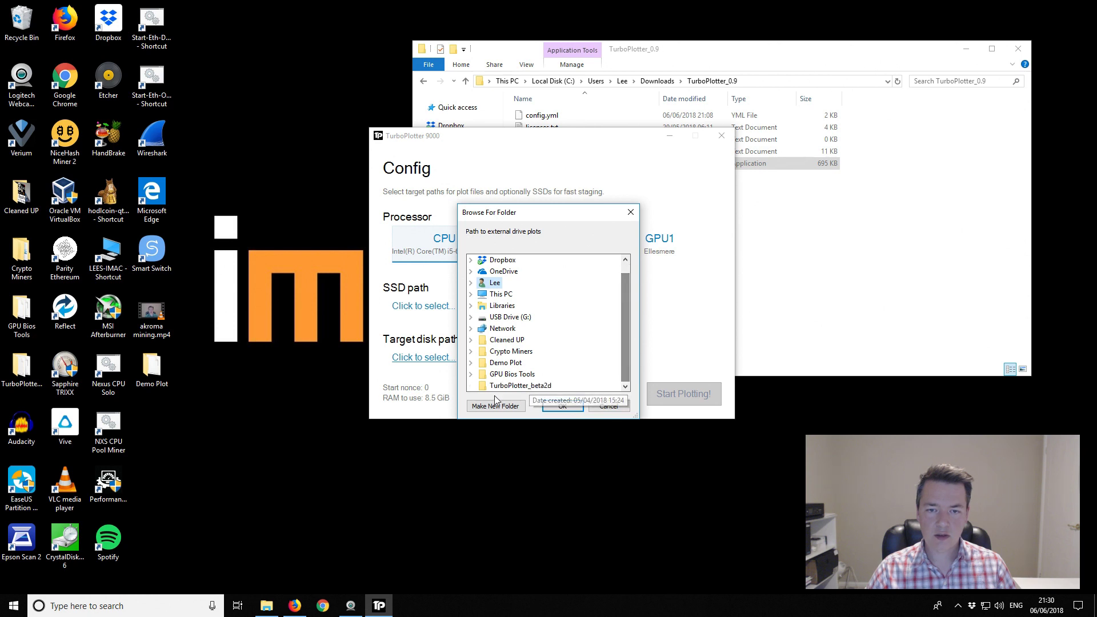
double_click(509, 364)
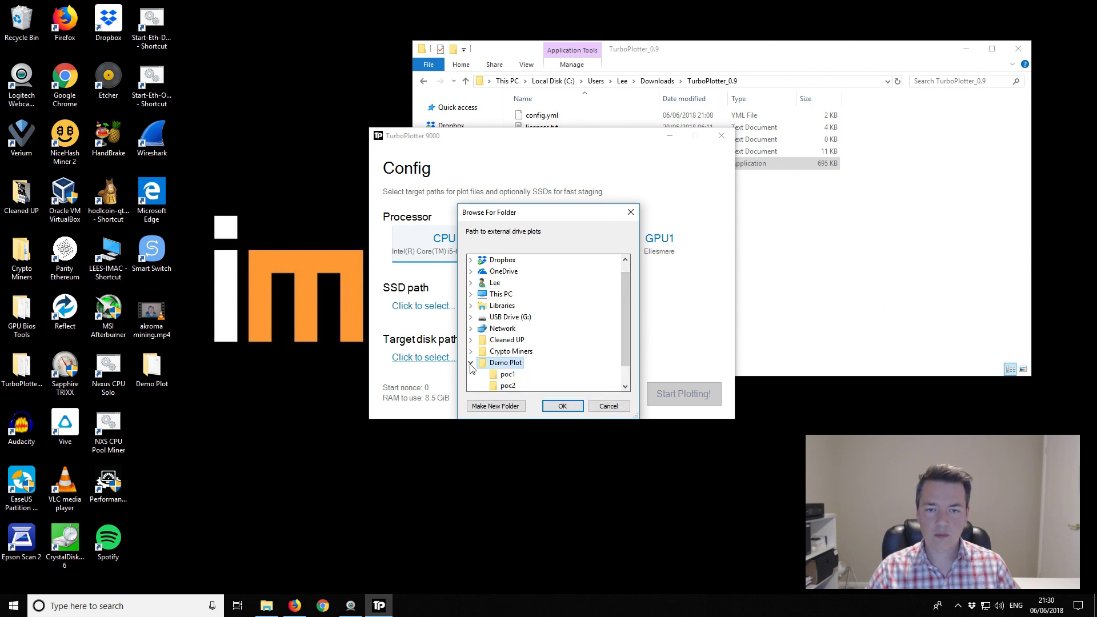
click(496, 407)
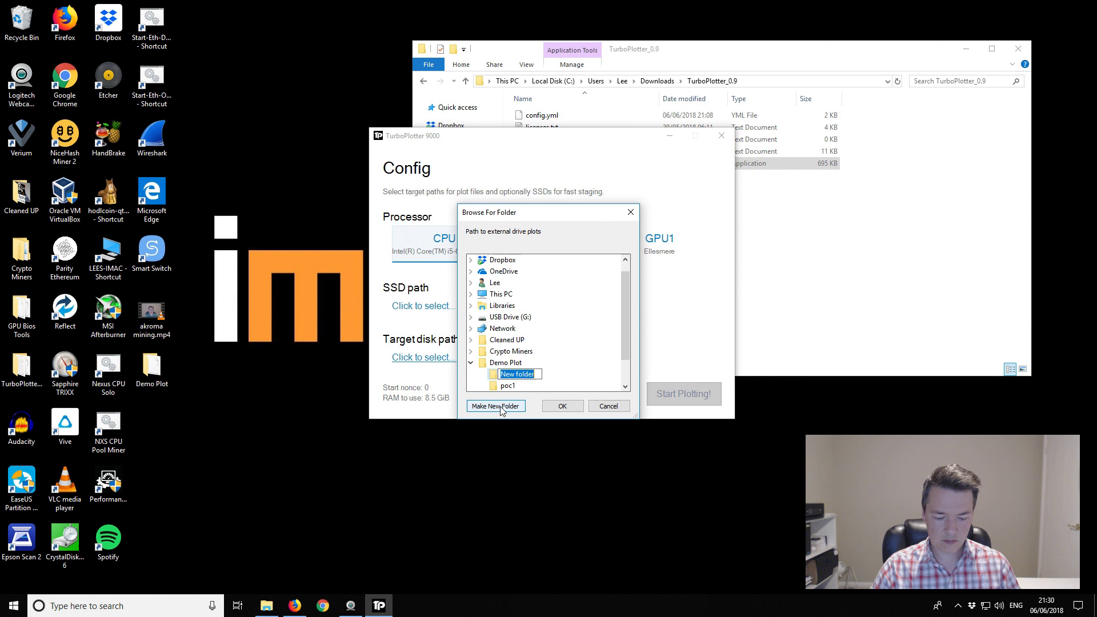
text(tur)
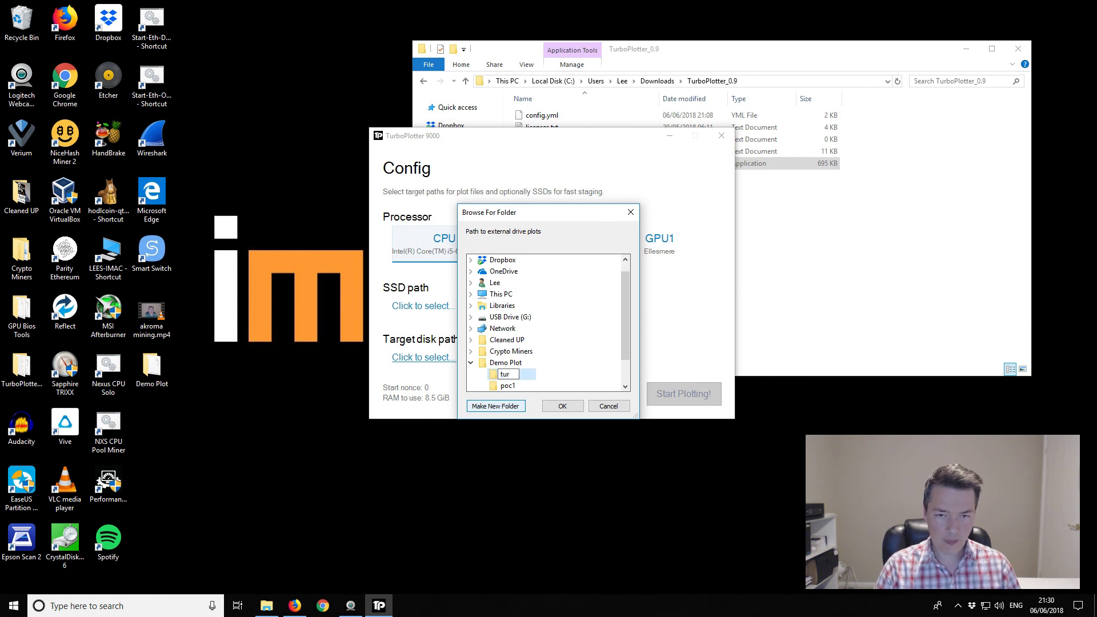
text(boppo)
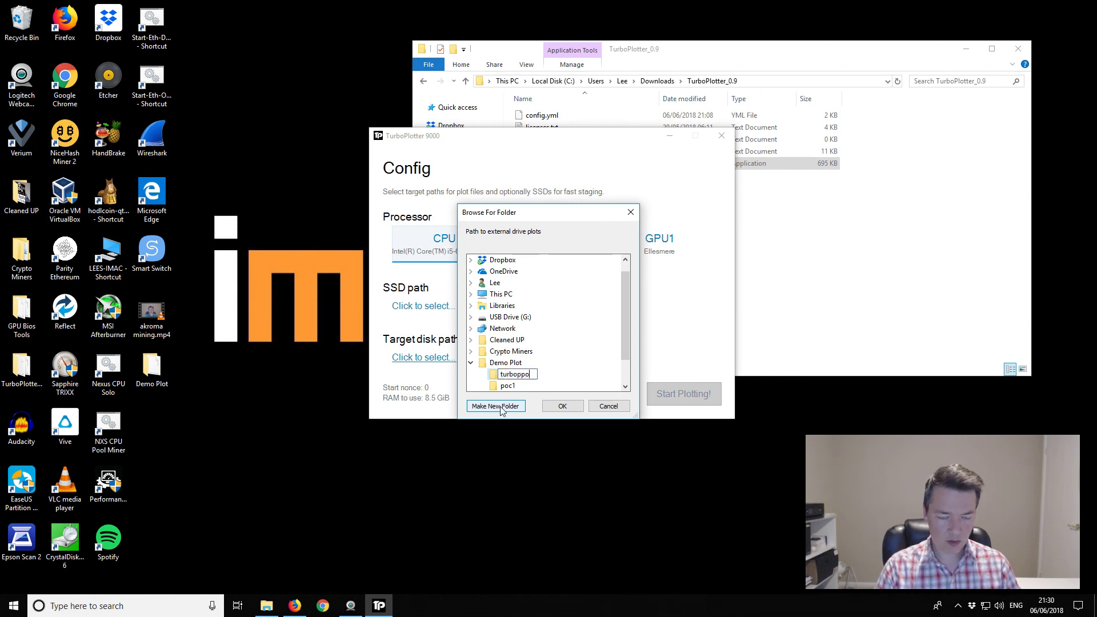
key(BackSpace)
key(BackSpace)
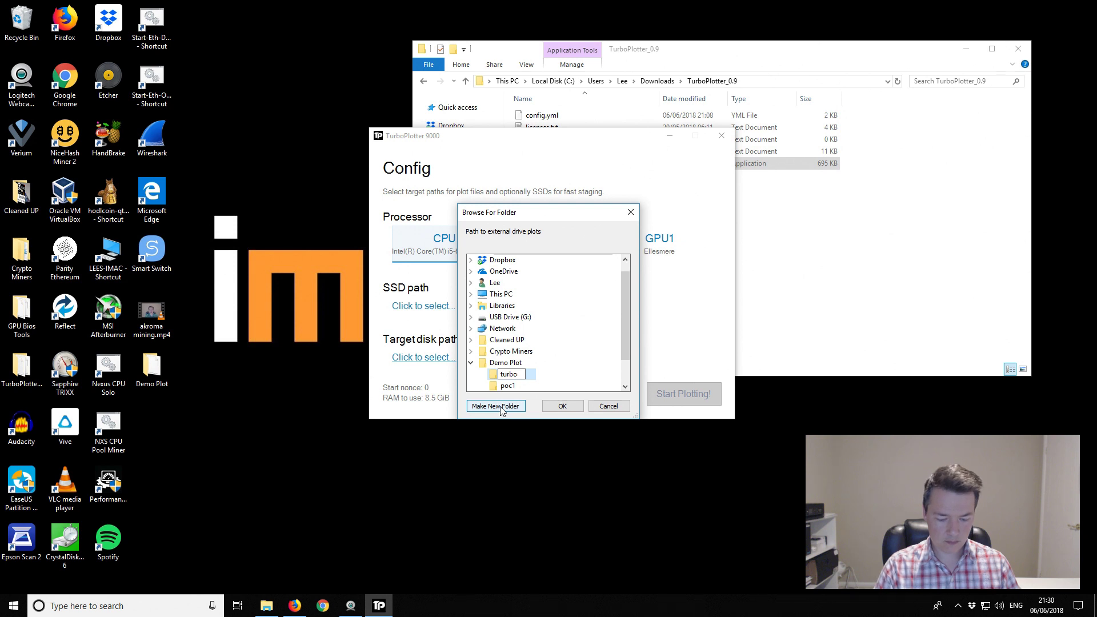
text(poc2)
key(Return)
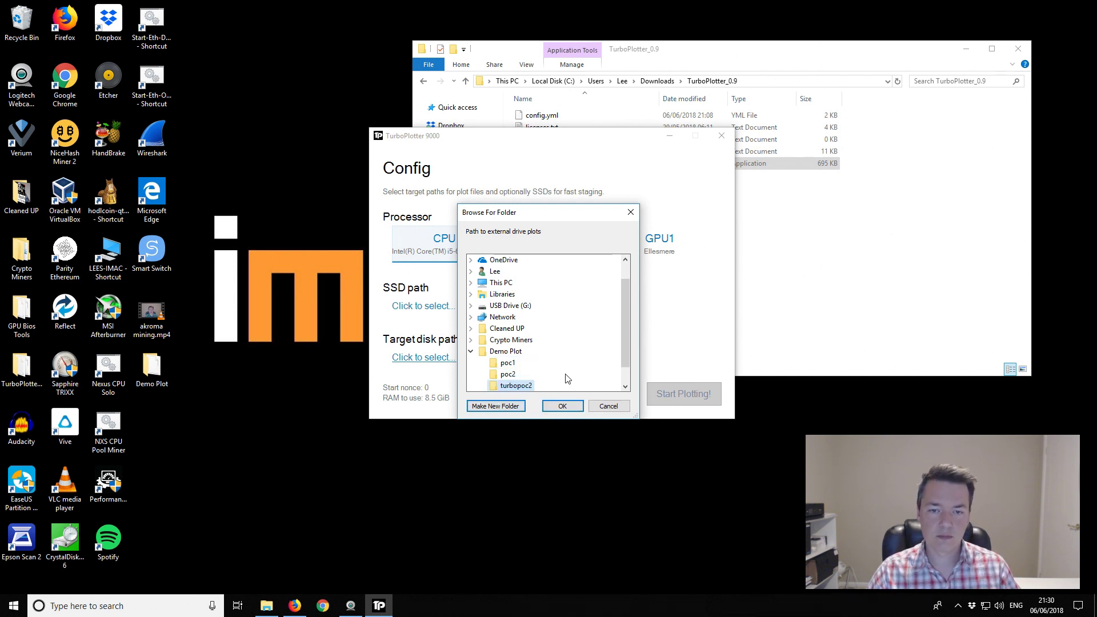
click(563, 406)
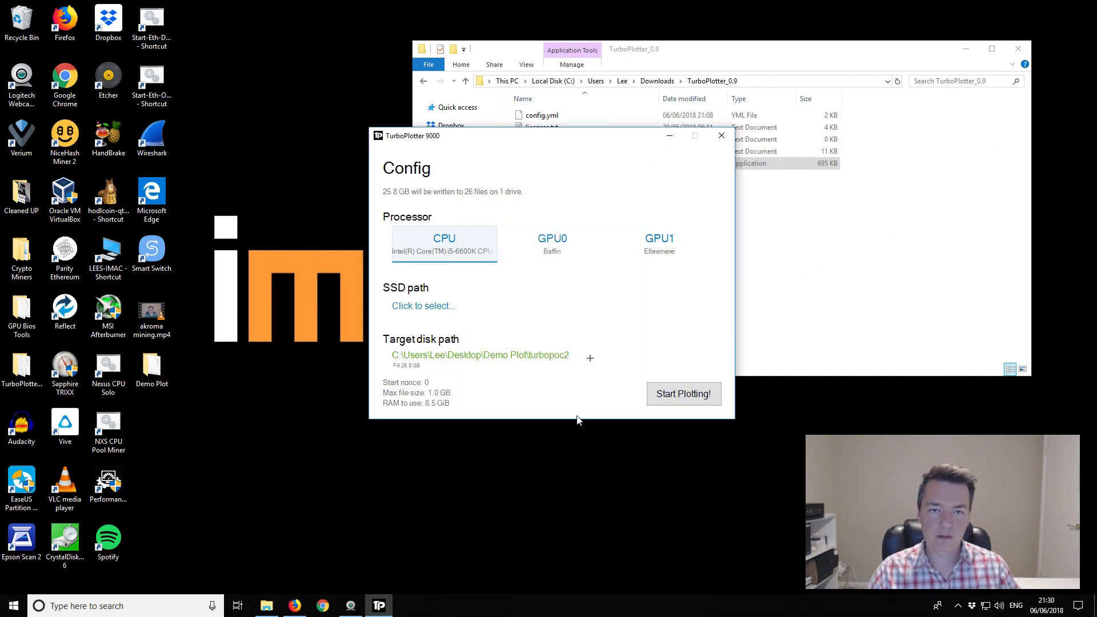
- Set the starting nonce to 0
click(420, 386)
double_click(438, 282)
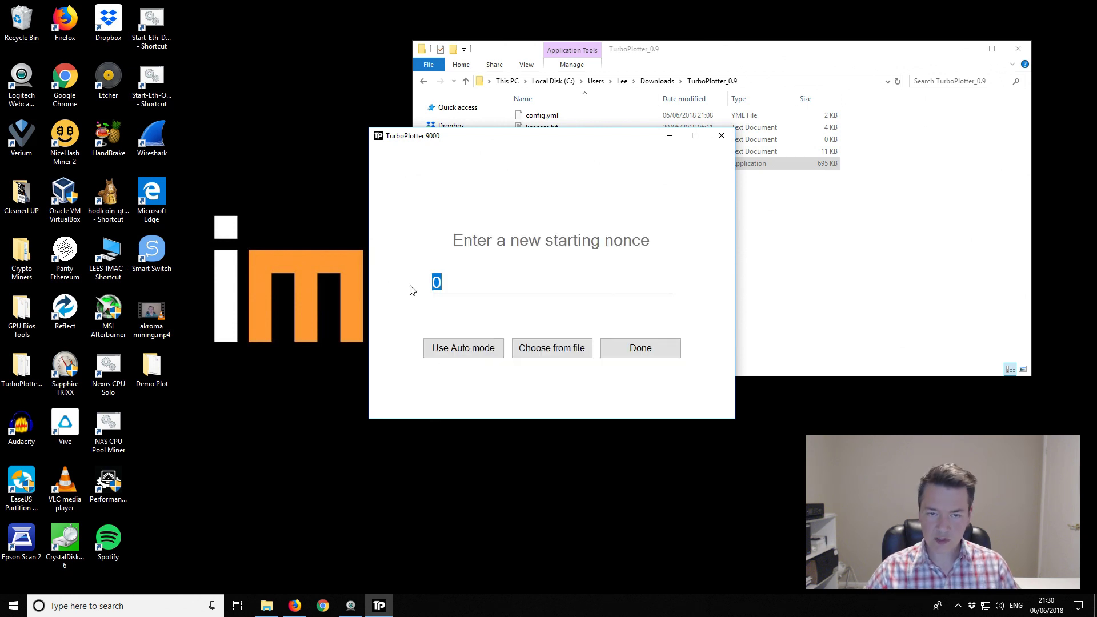
text(0)
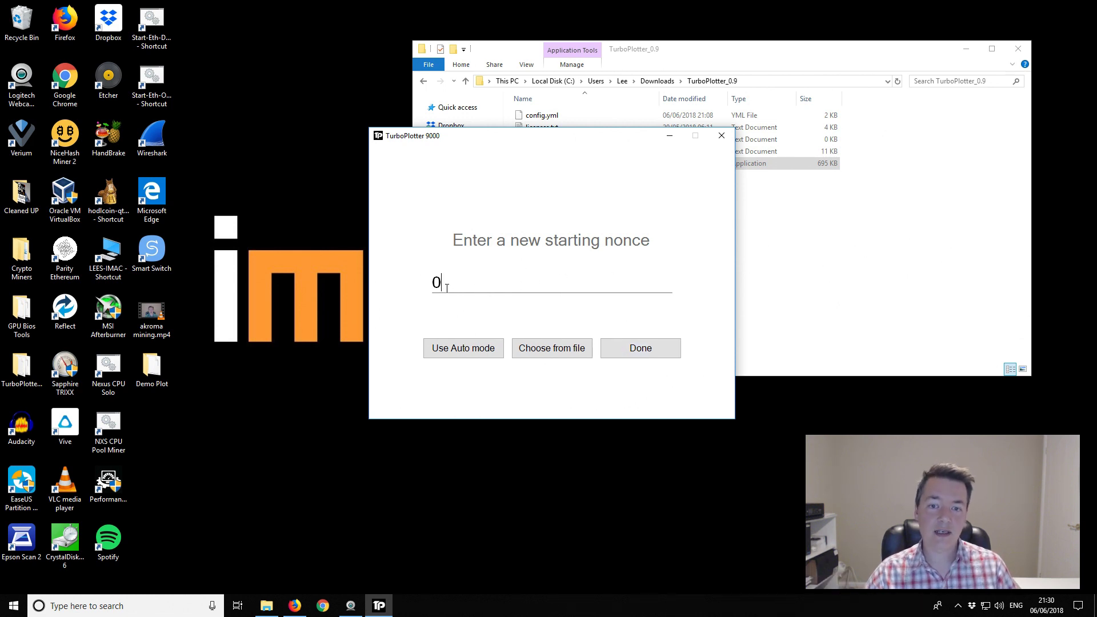
click(629, 349)
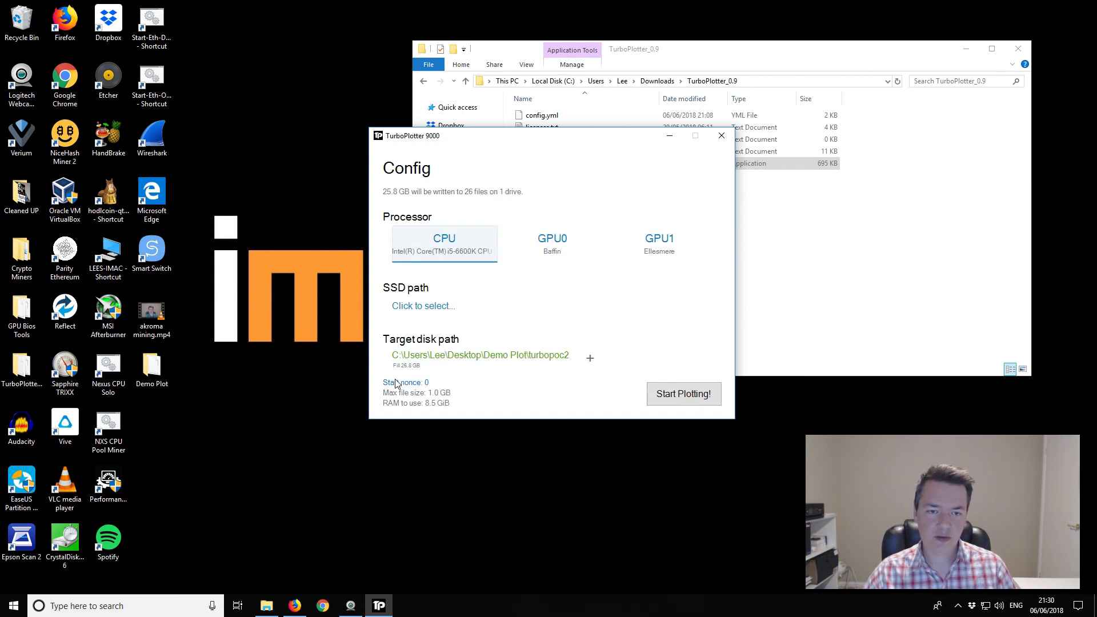
- Set the maximum plot file size to 1 GB instead of 0.998244
click(420, 398)
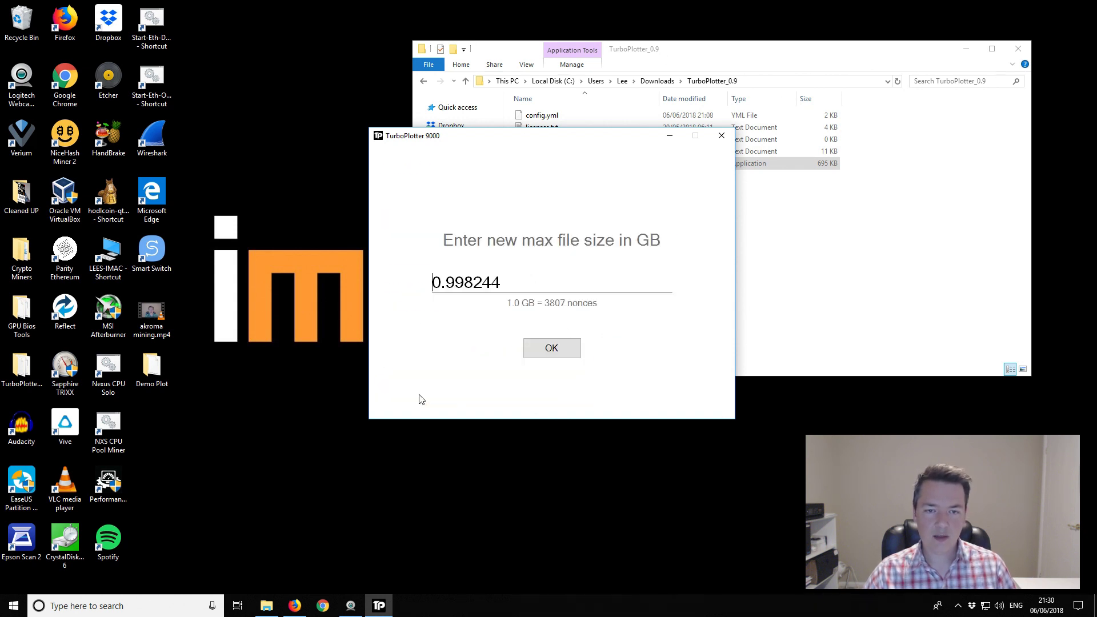
drag(496, 284, 402, 288)
key(BackSpace)
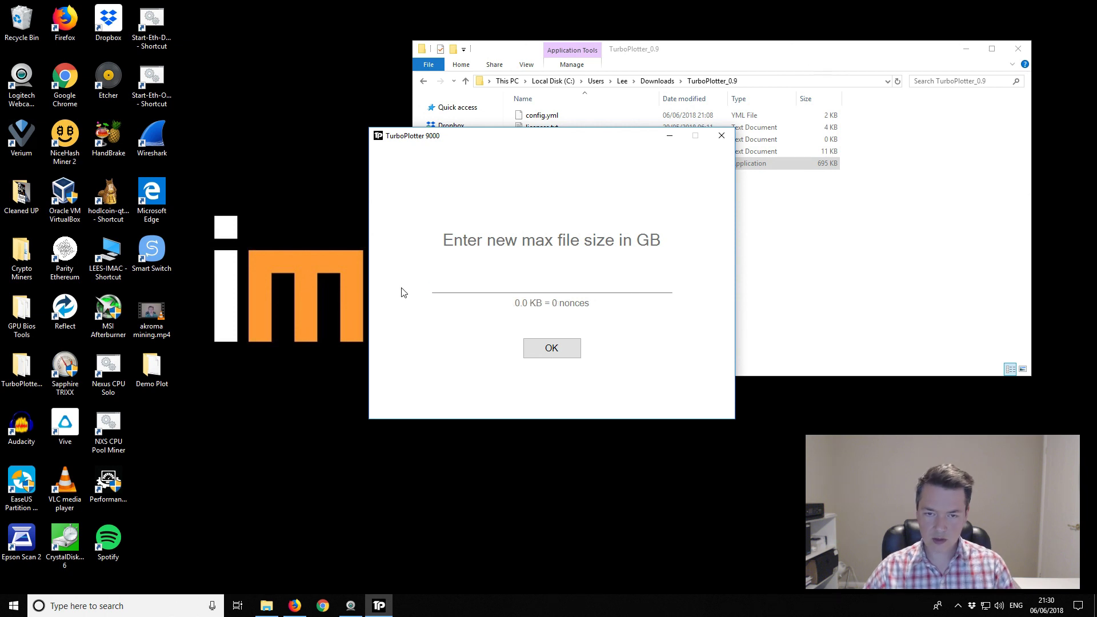
text(1)
click(558, 345)
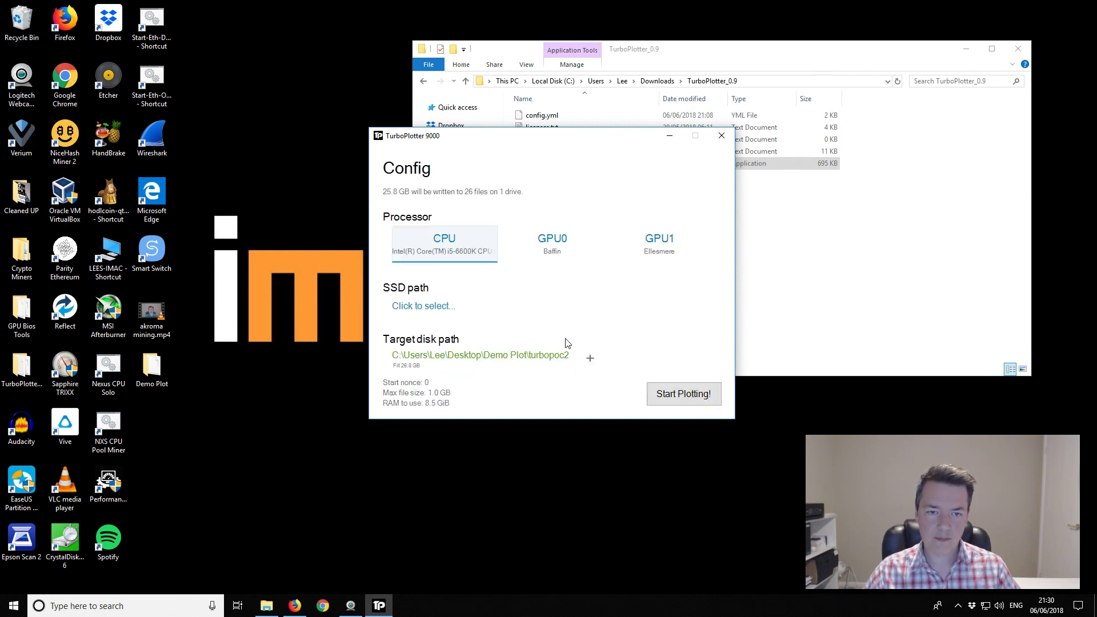
- Set the amount to fill on the target drive from 0.0 to 1 GB
click(402, 371)
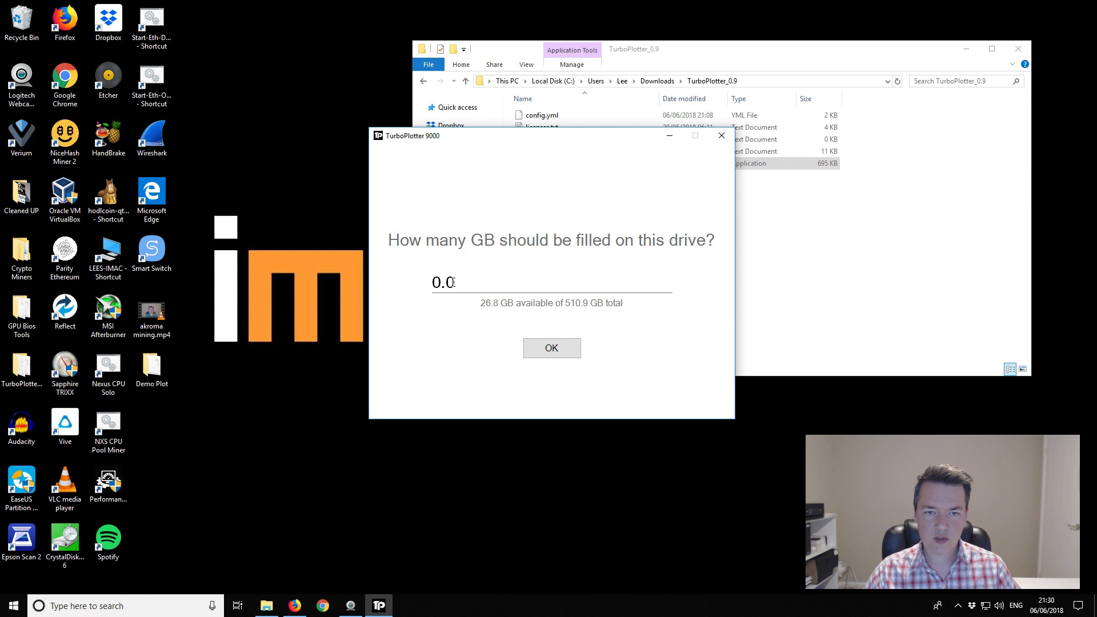
drag(453, 282, 398, 291)
key(BackSpace)
text(1)
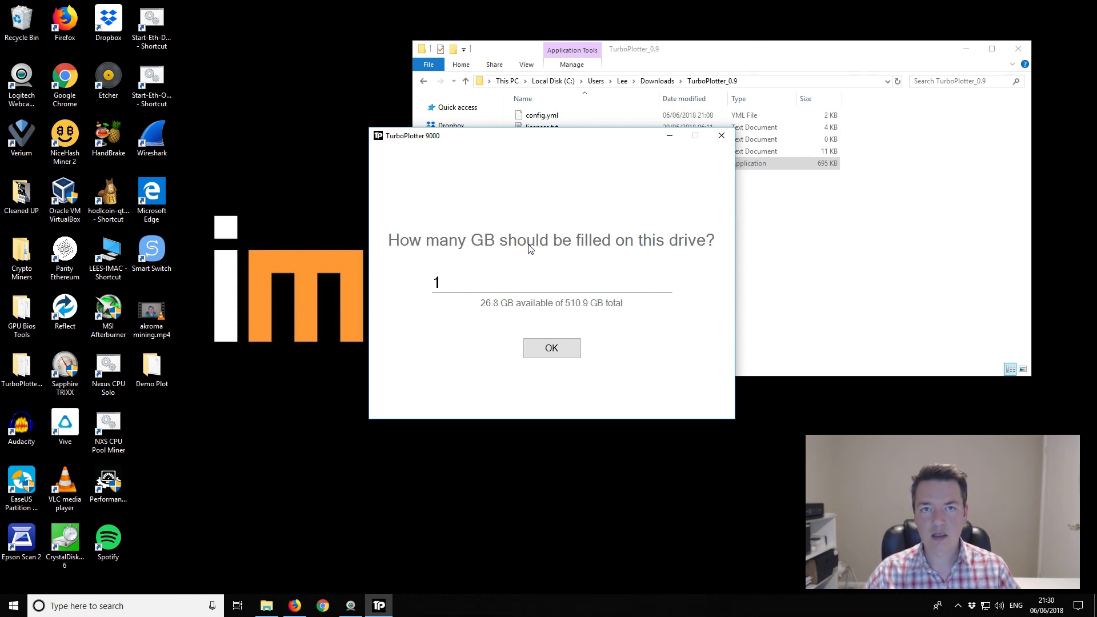
click(547, 349)
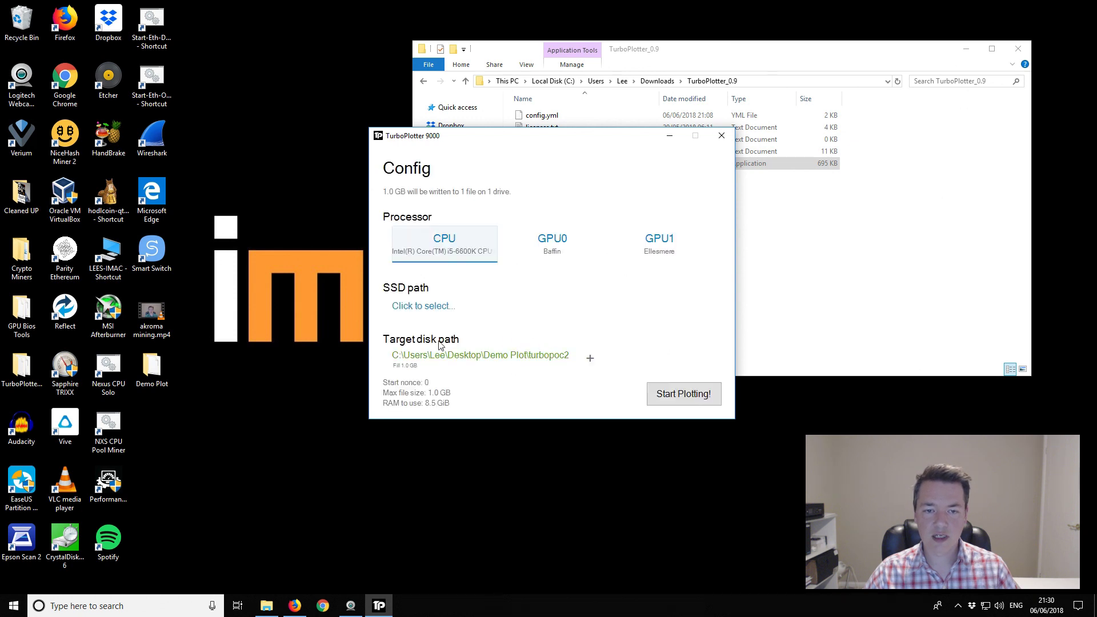
- Change the 'RAM to use' value from 8.5 to 8 GiB
click(444, 404)
drag(480, 283, 377, 287)
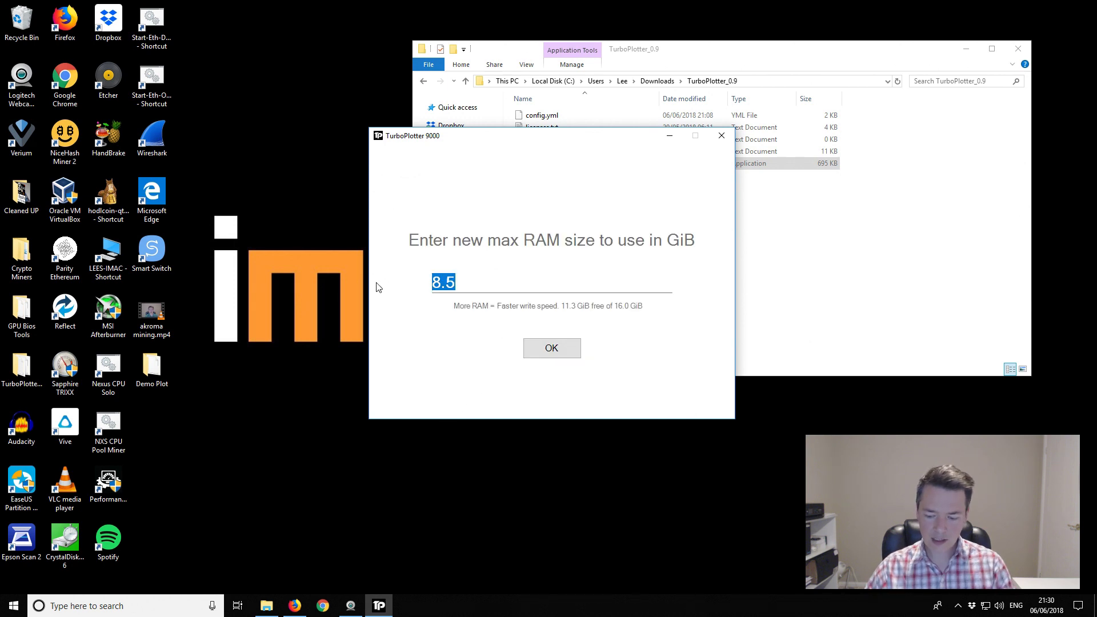
text(8)
click(552, 347)
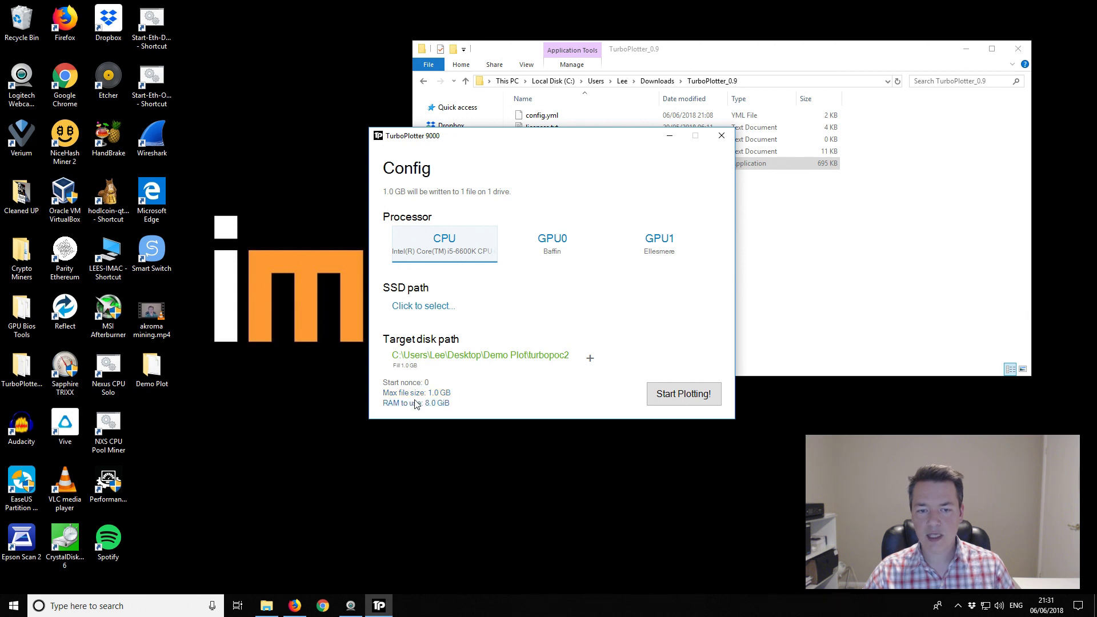
- Start plotting the 1.0 GB file into turbopoc2 and dismiss the Done! notice
click(683, 402)
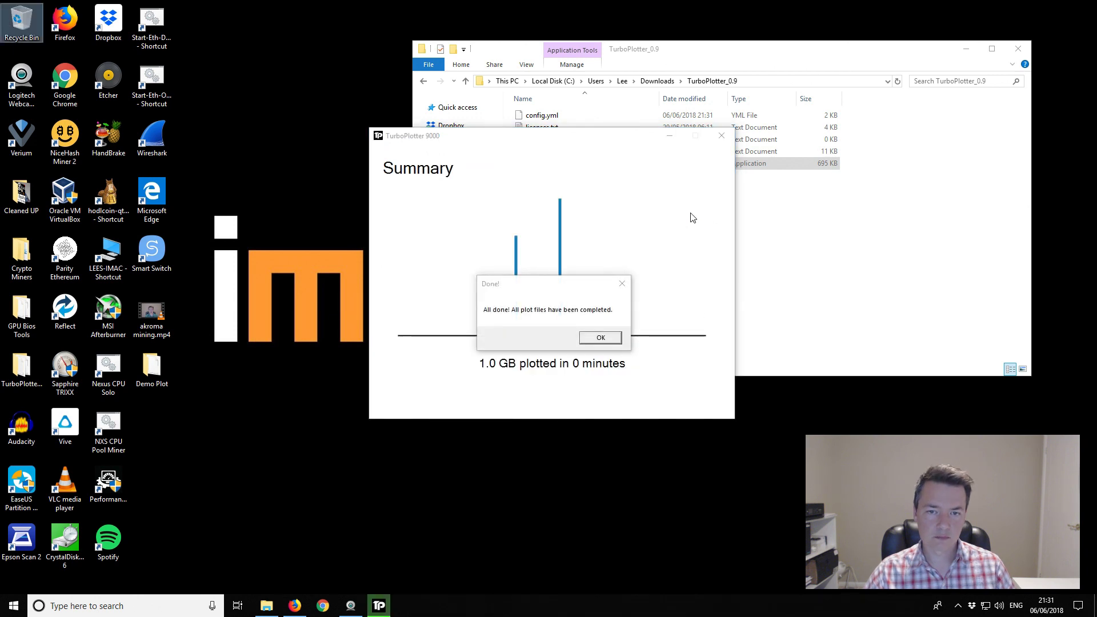
click(601, 338)
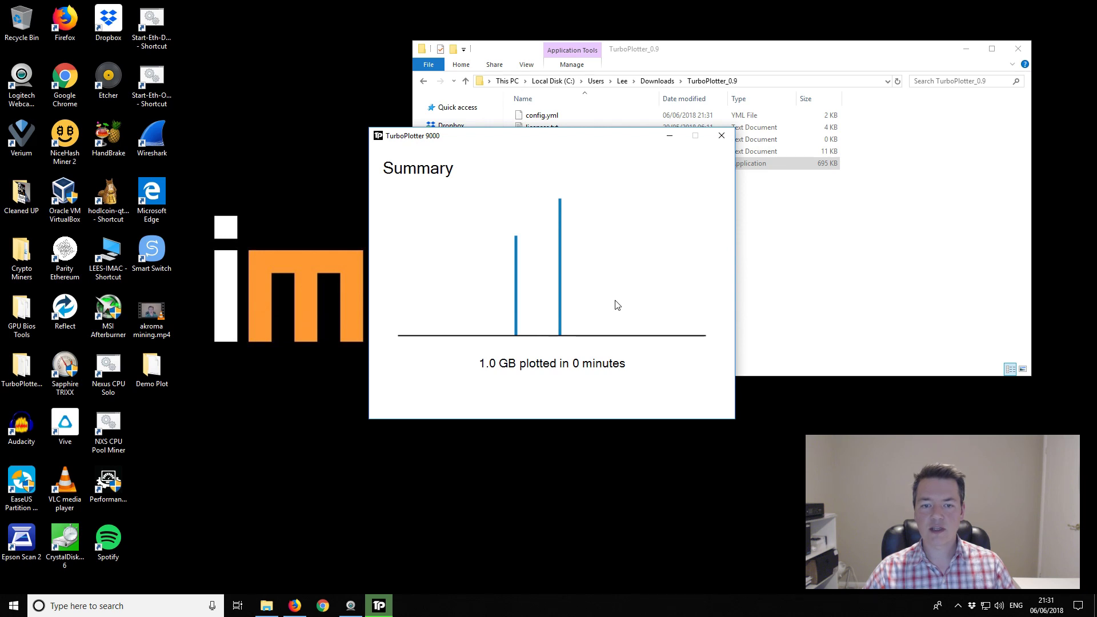
- Close TurboPlotter and check the 974,848 KB plot file in Demo Plot\turbopoc2
click(722, 137)
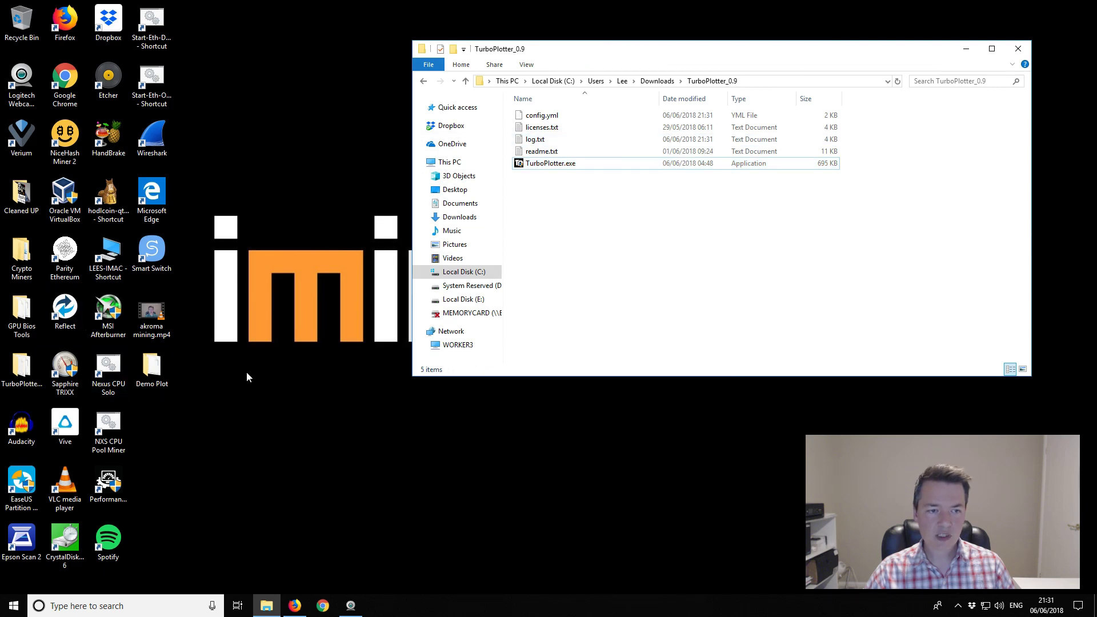
double_click(152, 368)
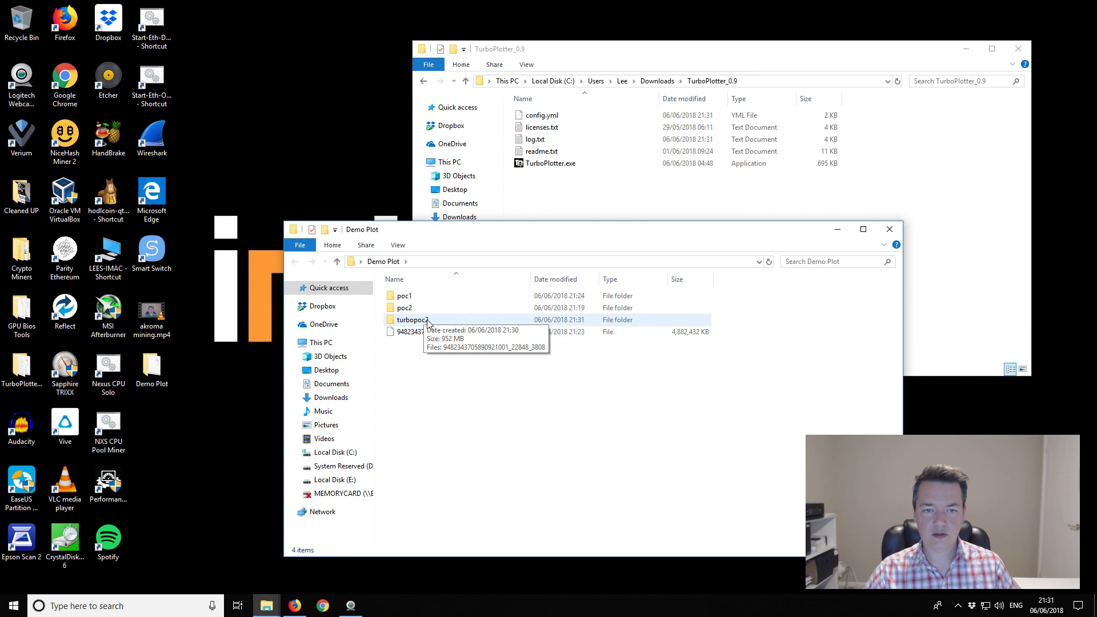
double_click(432, 320)
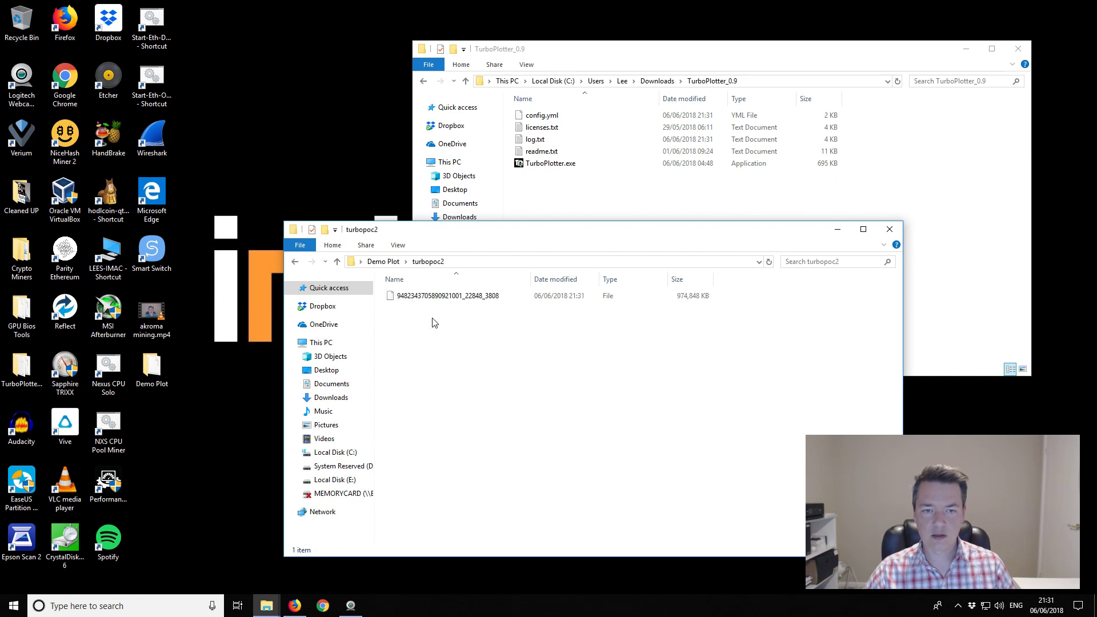
click(449, 299)
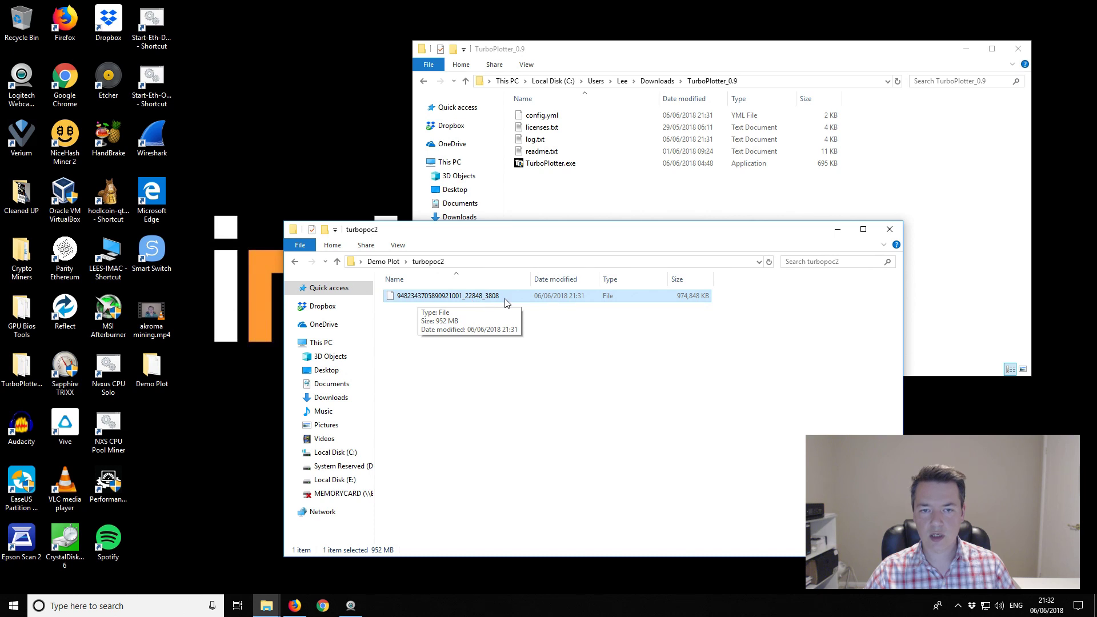
click(670, 415)
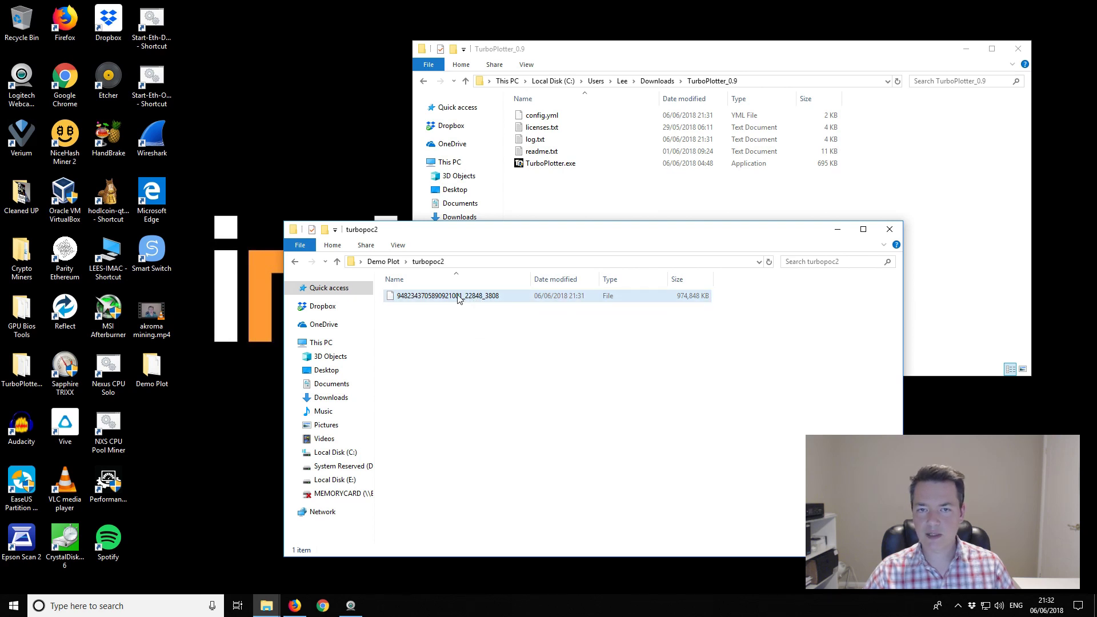
drag(498, 235, 531, 227)
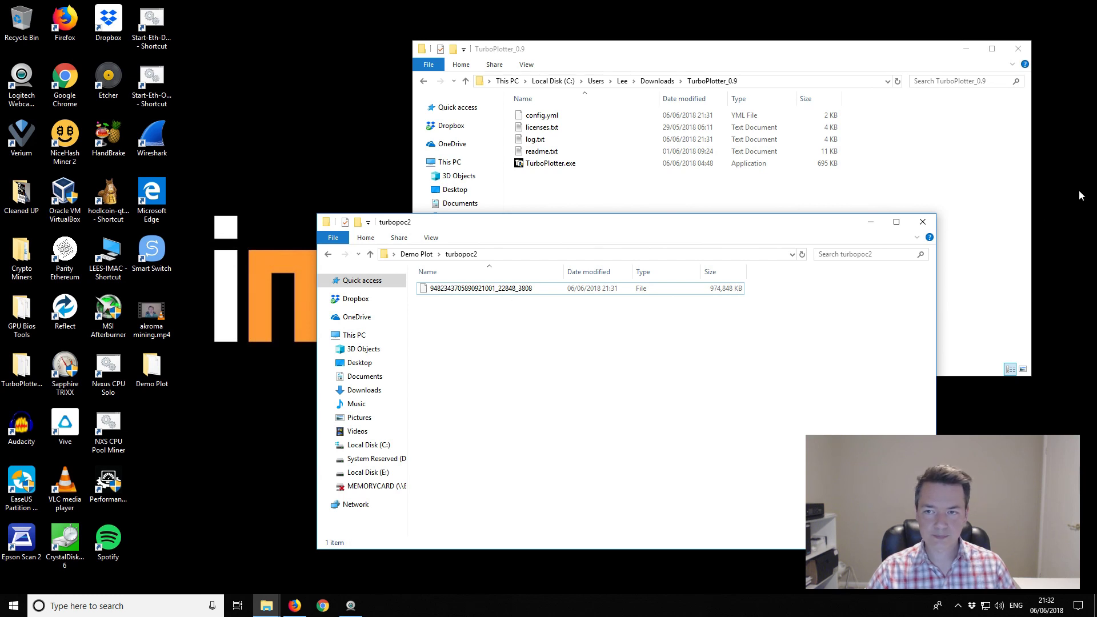
- Close both Explorer windows and open Downloads\Poc1Poc2Conv.v.1.81.compiled in a new Explorer window
click(924, 222)
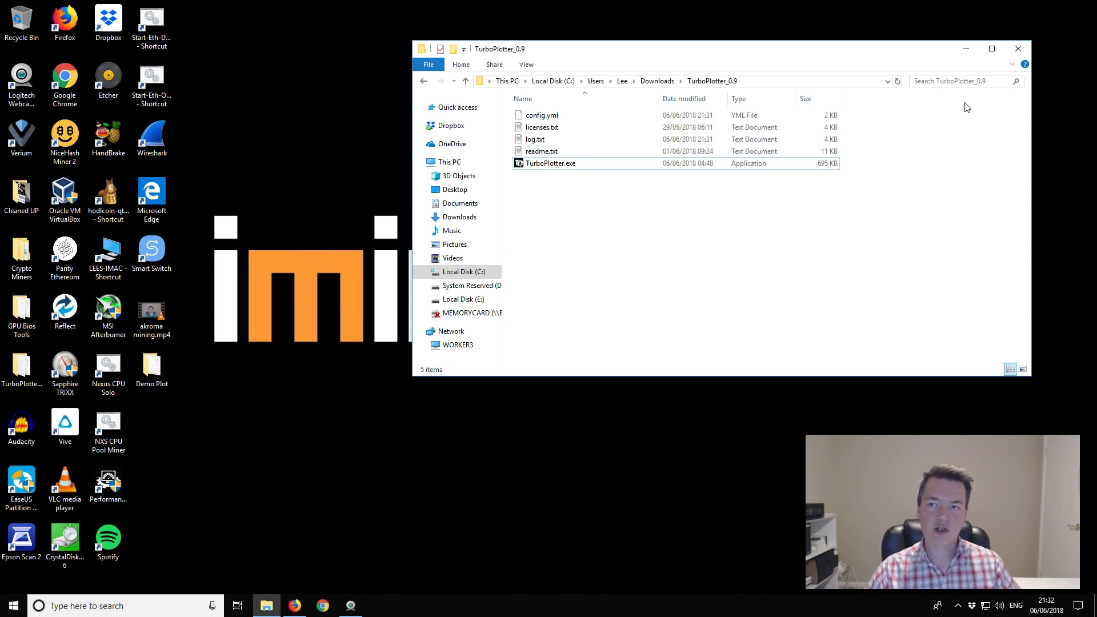
click(1020, 50)
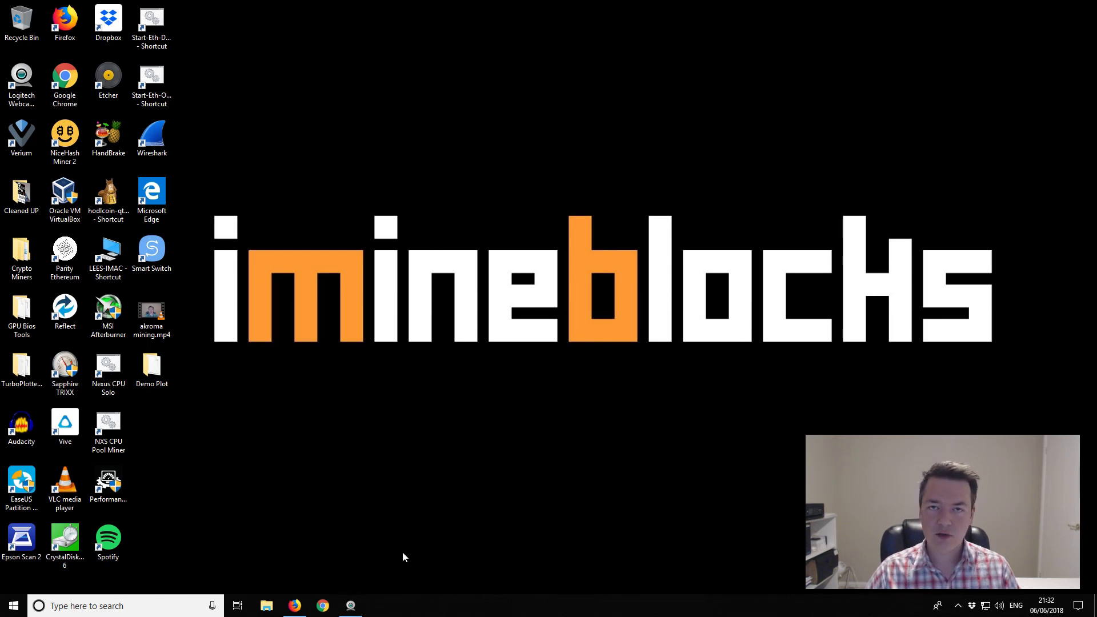
click(267, 606)
click(457, 216)
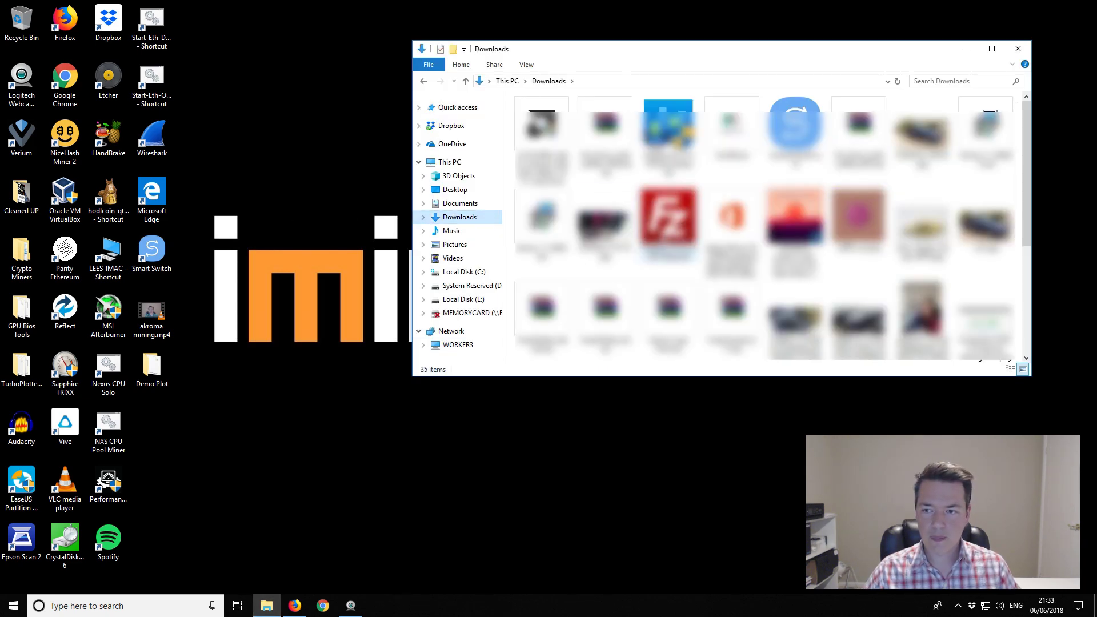
scroll(766, 228, down, 3)
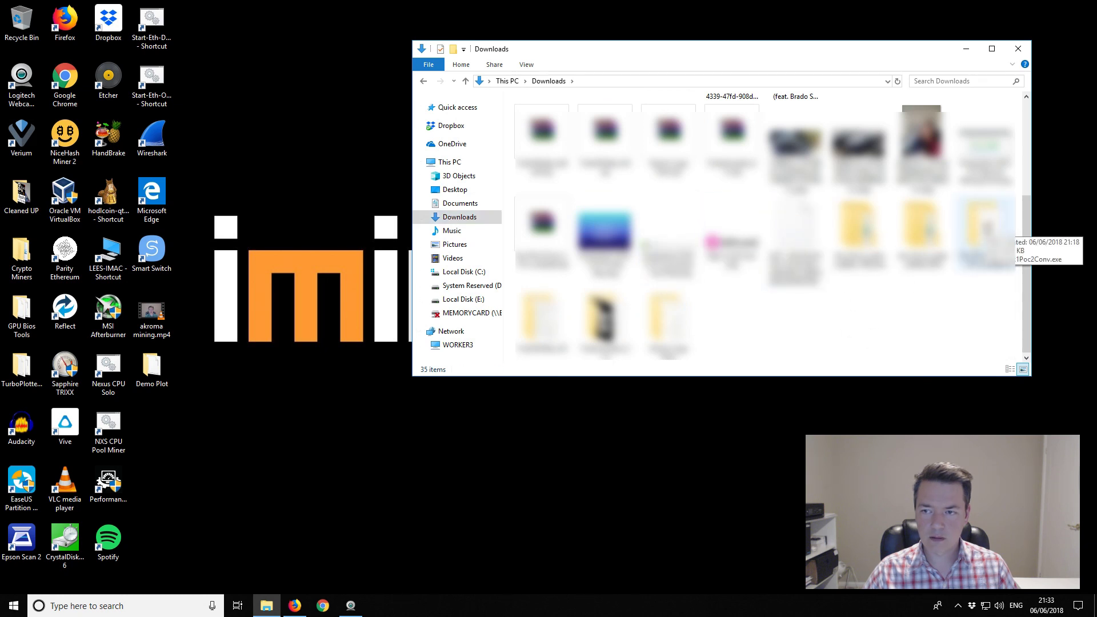
double_click(987, 228)
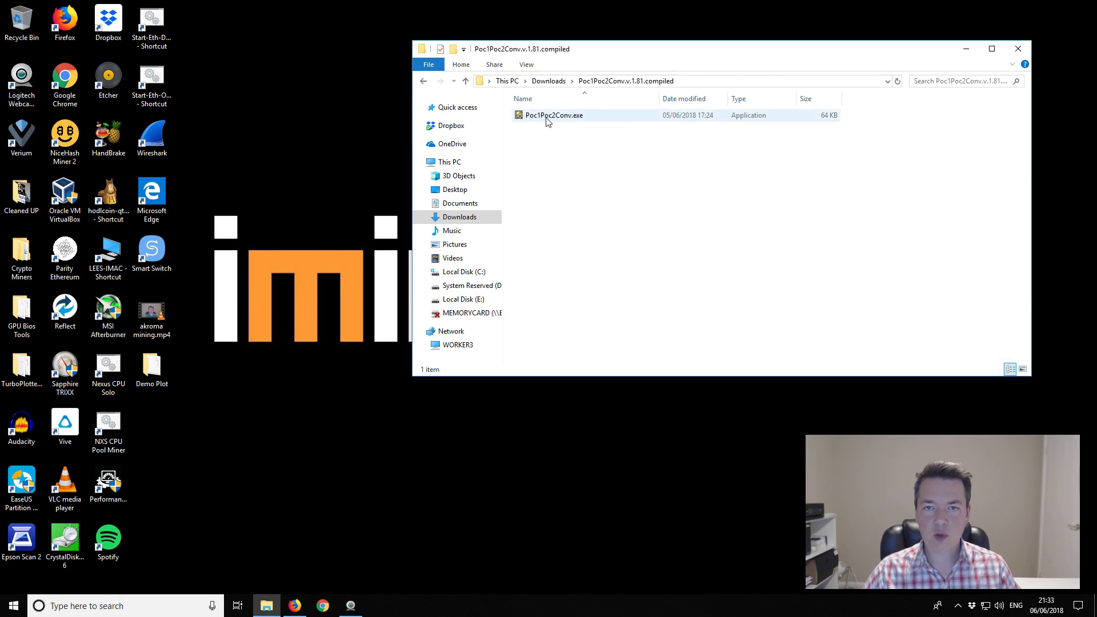
- Go to the Burst software wiki and scroll down to the Poc1to2Converter entry
click(305, 607)
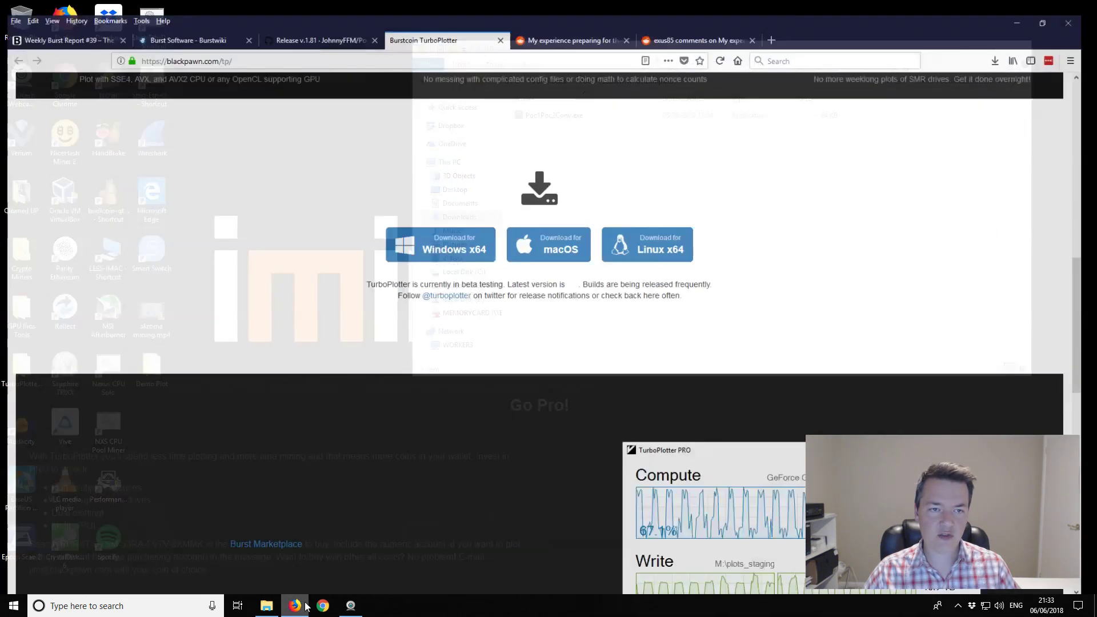
click(183, 25)
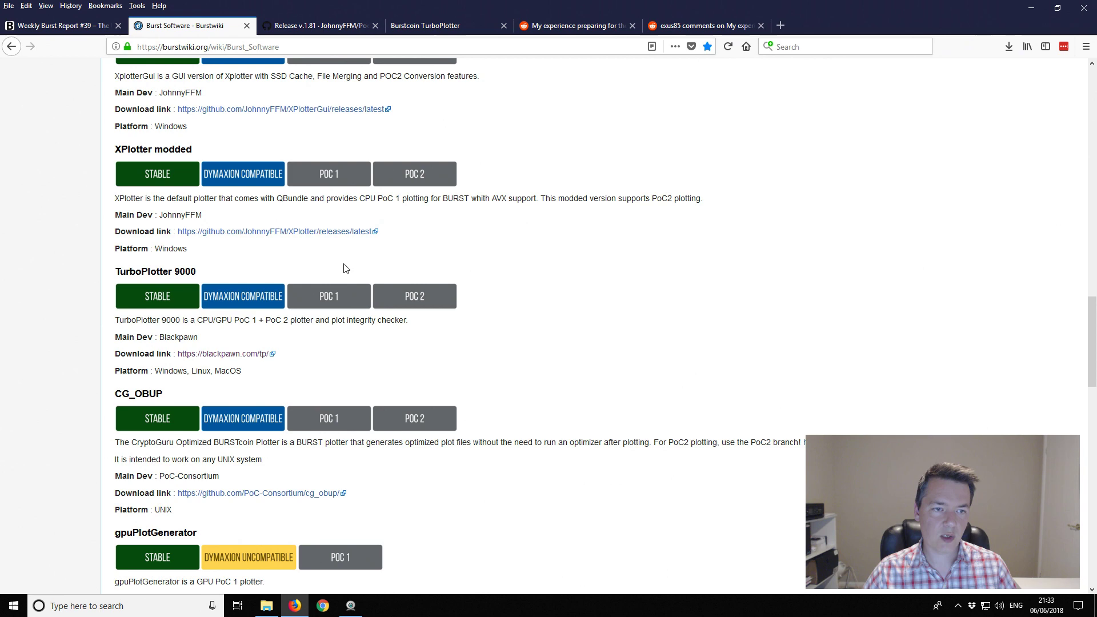
scroll(350, 254, down, 15)
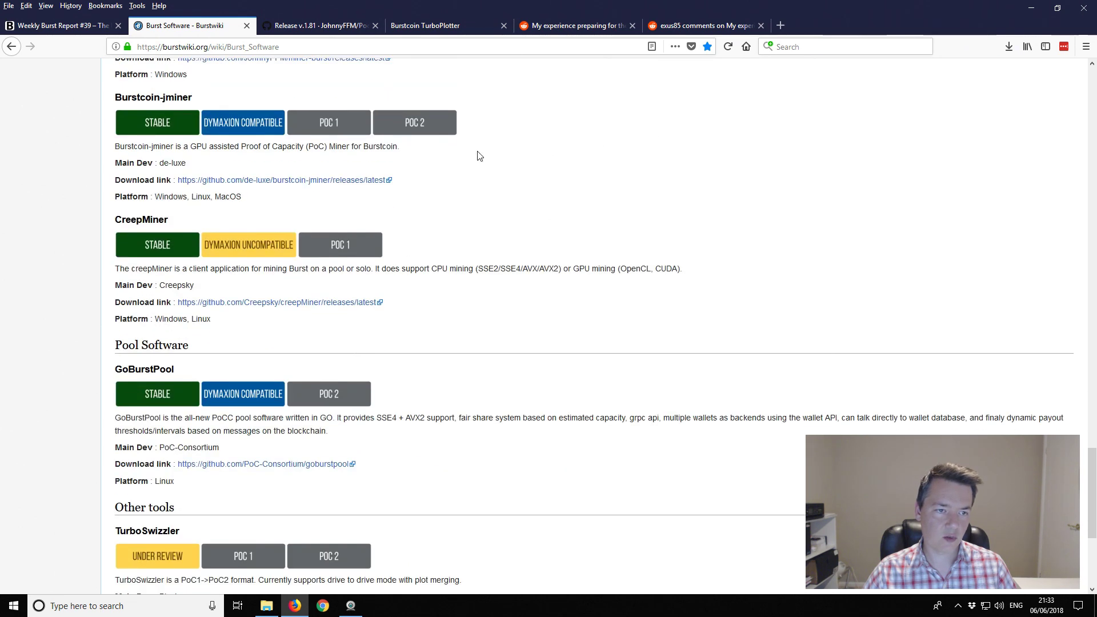
scroll(483, 166, down, 5)
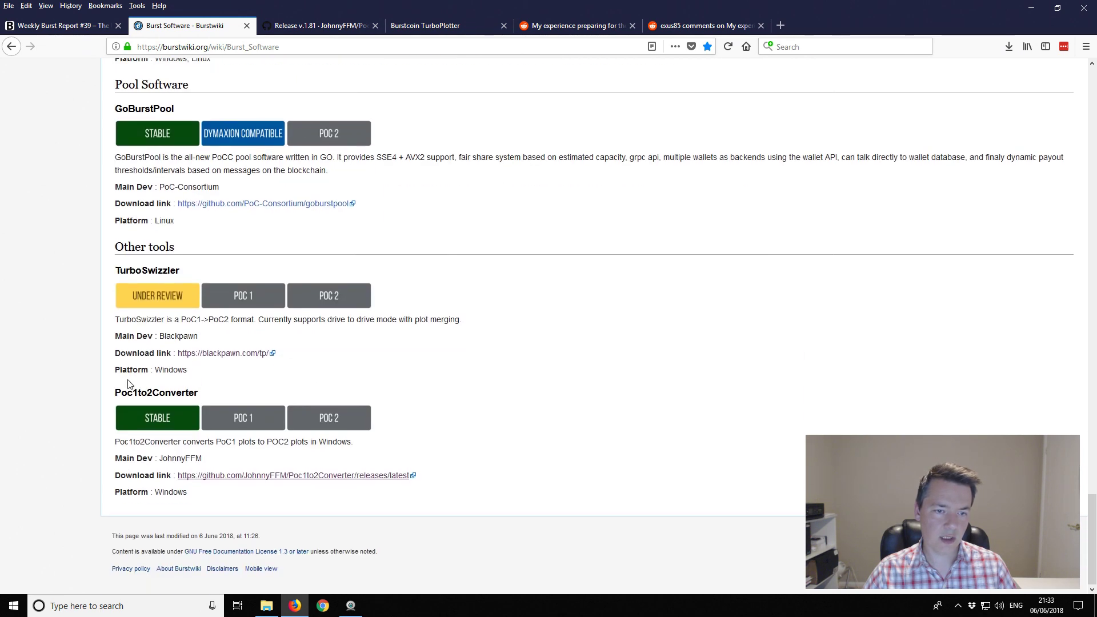
- View the Poc1to2Converter release page, return to the wiki, and open the downloaded converter folder
click(298, 476)
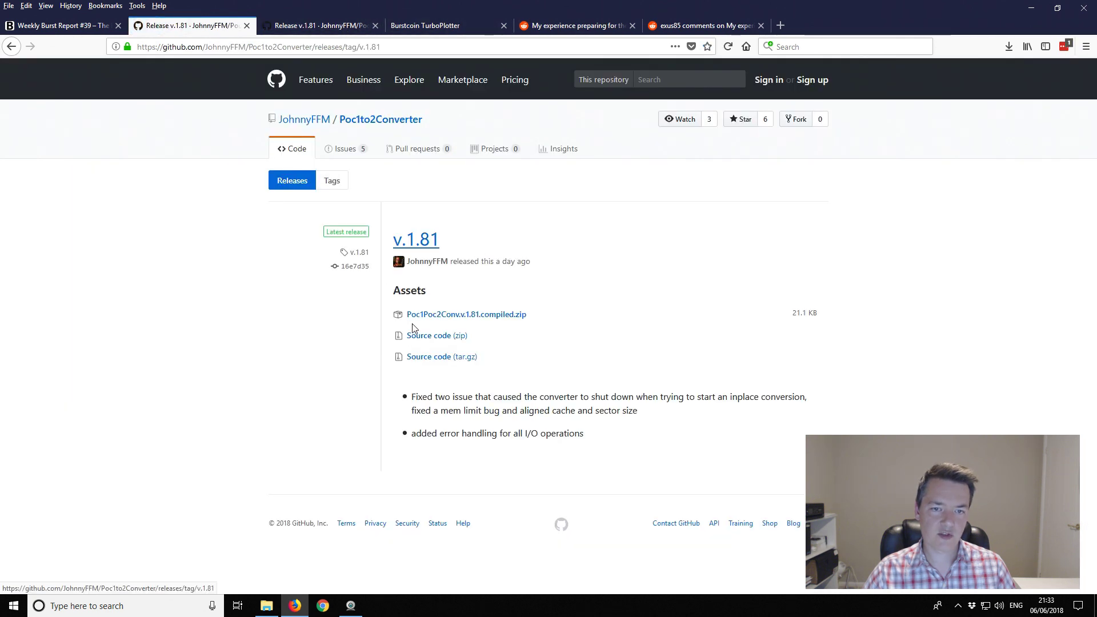
click(10, 47)
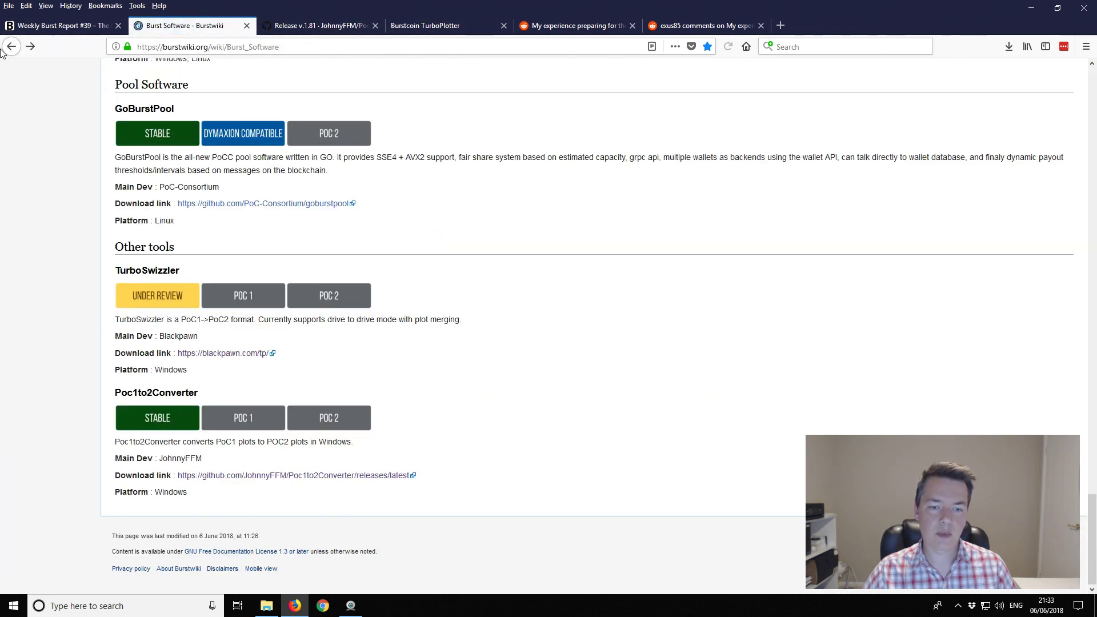
click(265, 608)
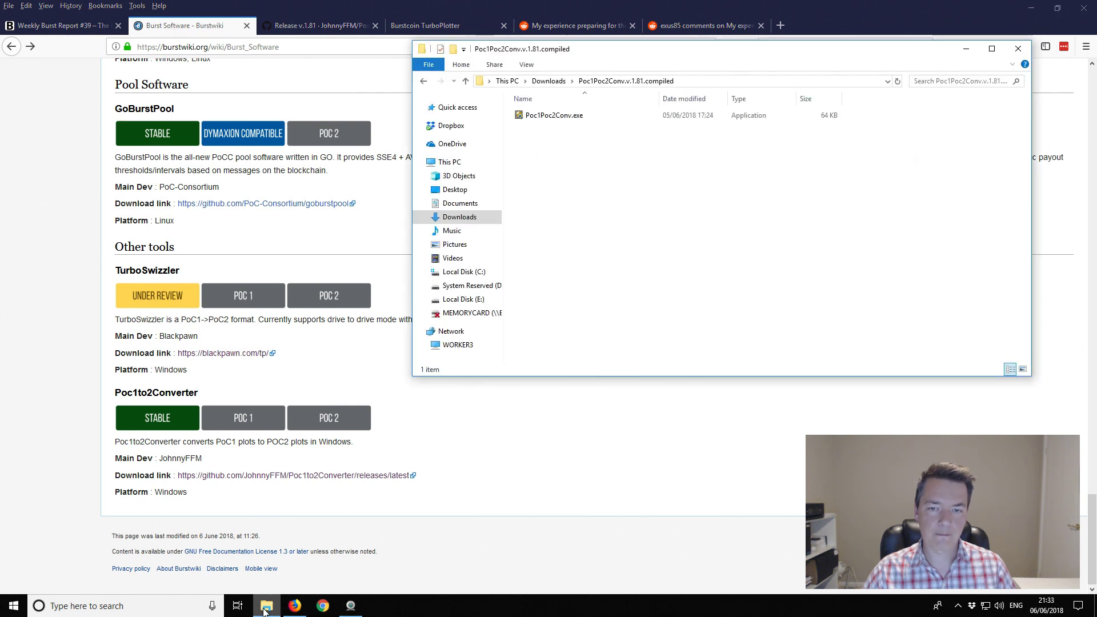
- Launch Poc1Poc2Conv.exe, minimize Firefox and Explorer, and move the v.1.81 converter window up
double_click(559, 116)
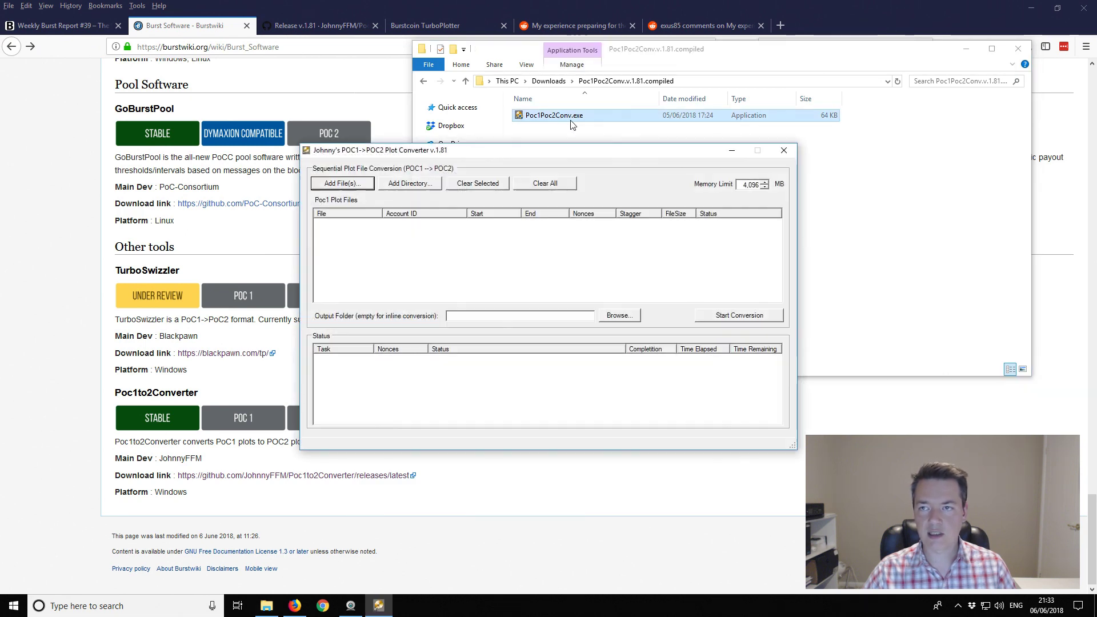
click(1029, 11)
click(1029, 11)
click(966, 47)
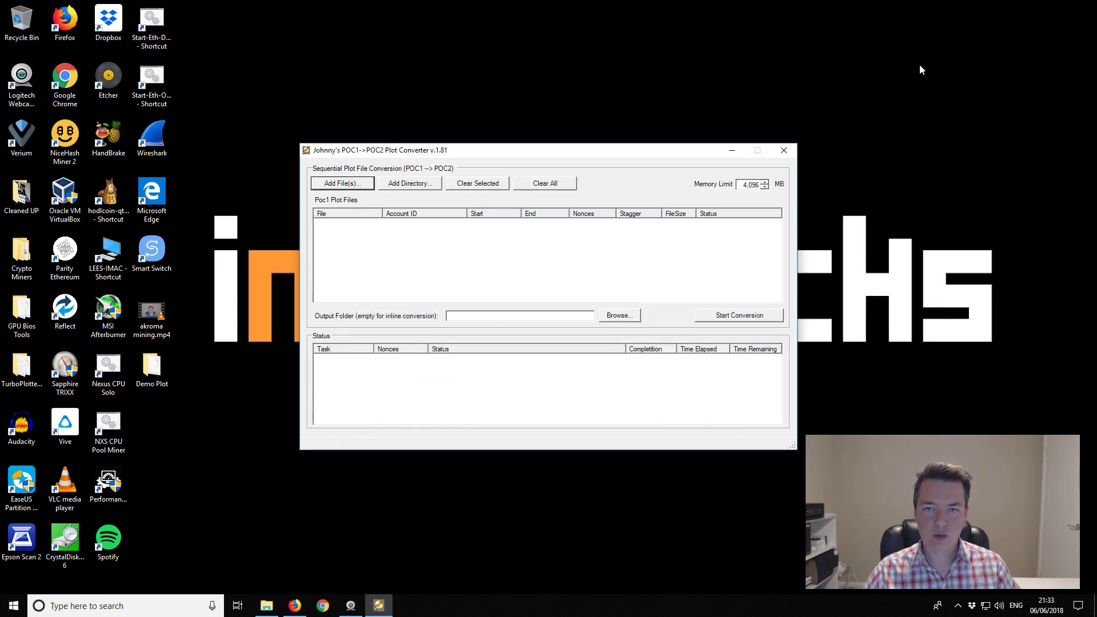
click(920, 70)
drag(664, 157, 712, 103)
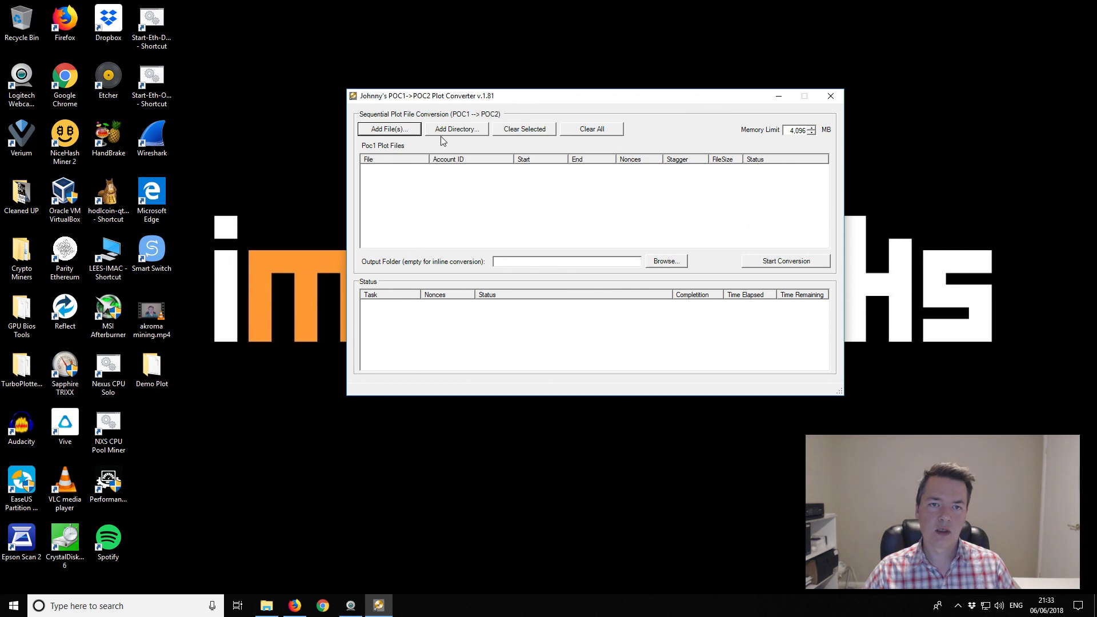
- Add the 4.7 GB PoC1 plot file from Demo Plot to the conversion list
click(376, 132)
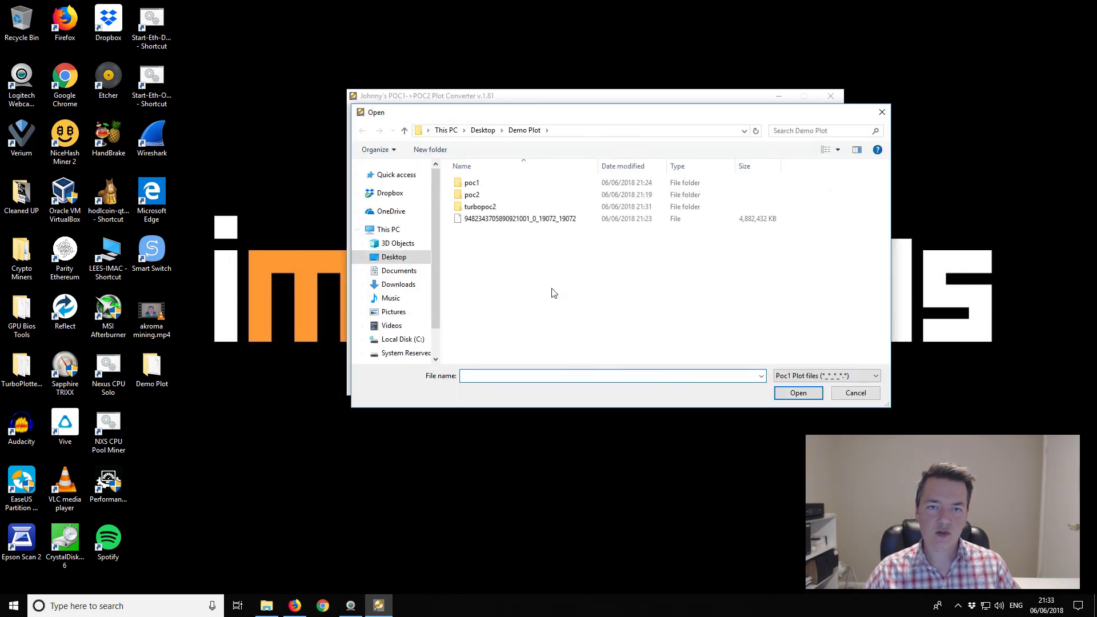
click(518, 223)
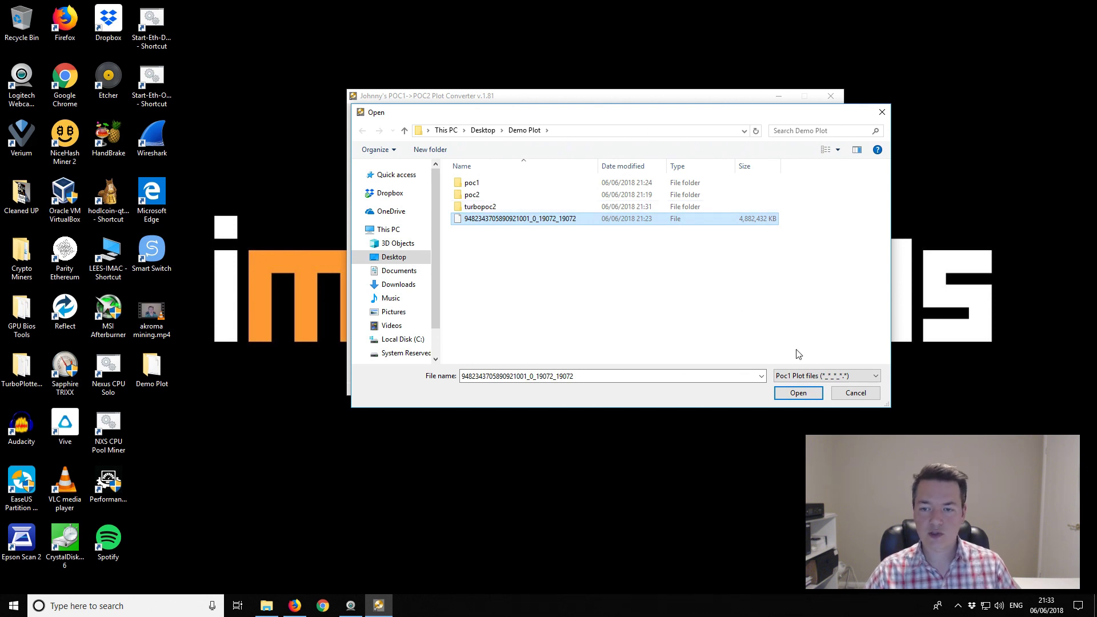
click(799, 394)
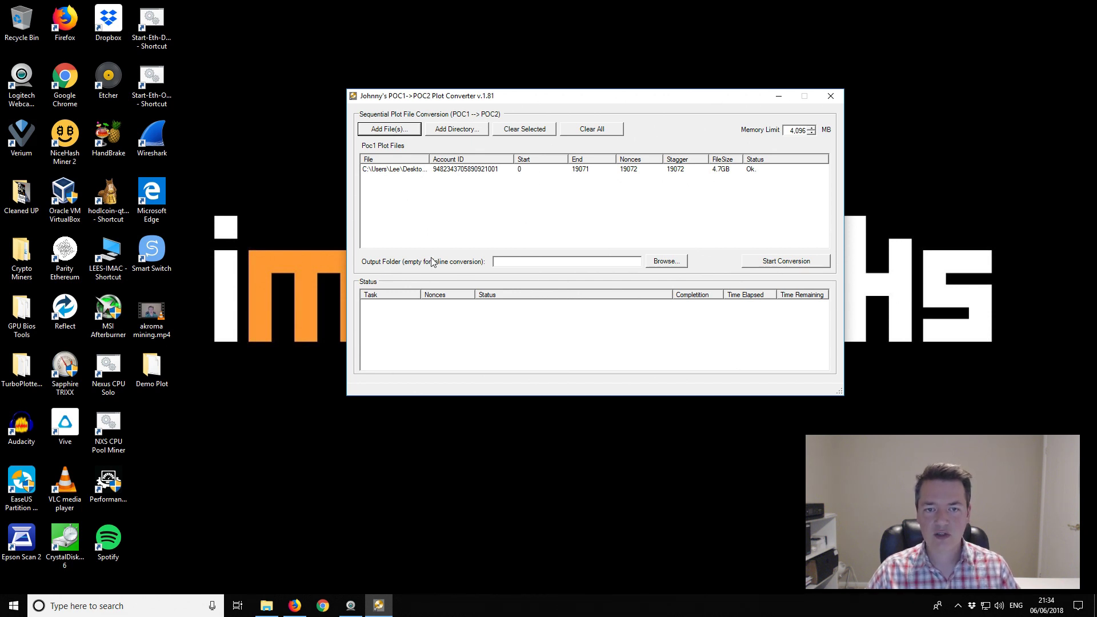
- Shift the converter window slightly left, leaving Output Folder empty for inline conversion
mouse_move(681, 98)
mouse_down()
mouse_move(645, 94)
mouse_move(665, 96)
mouse_up()
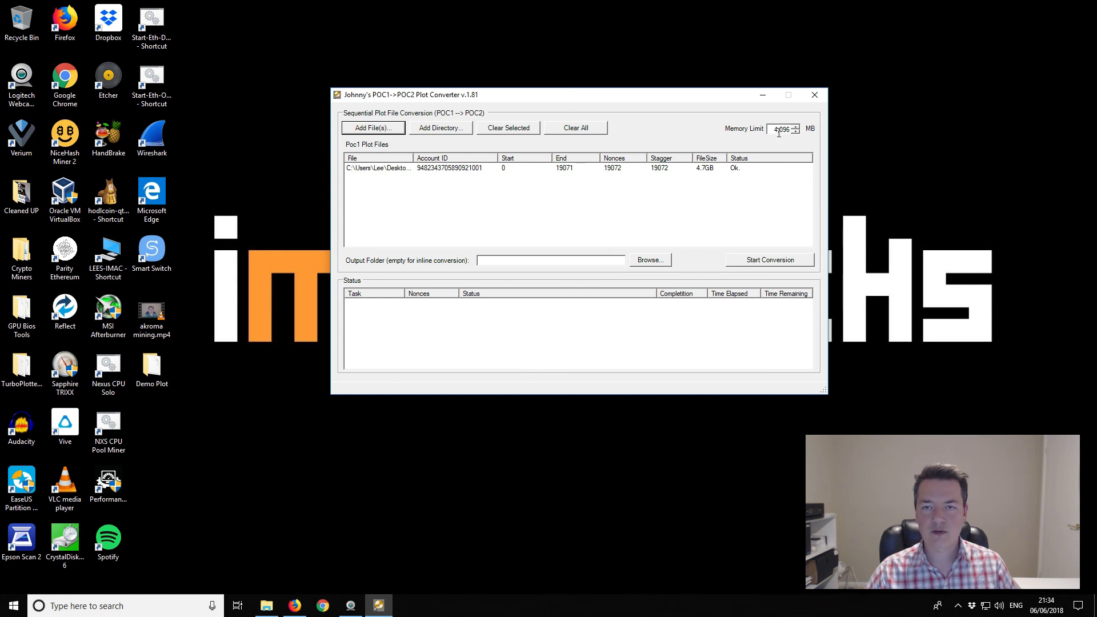
- Start the inline conversion, accept the warning, and open the Demo Plot folder
click(760, 262)
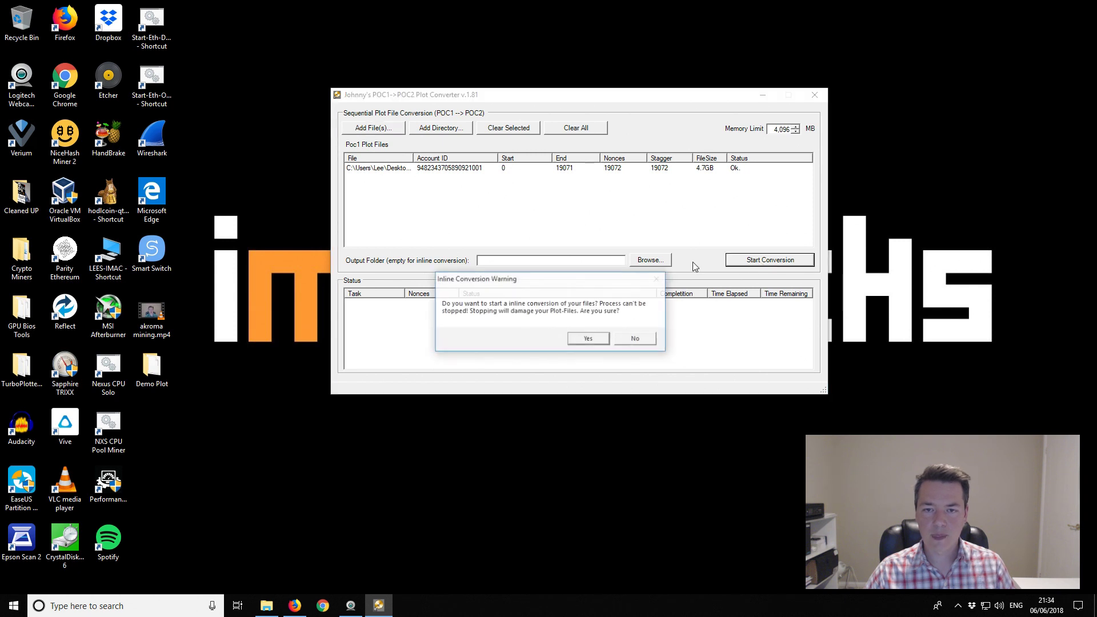
click(595, 341)
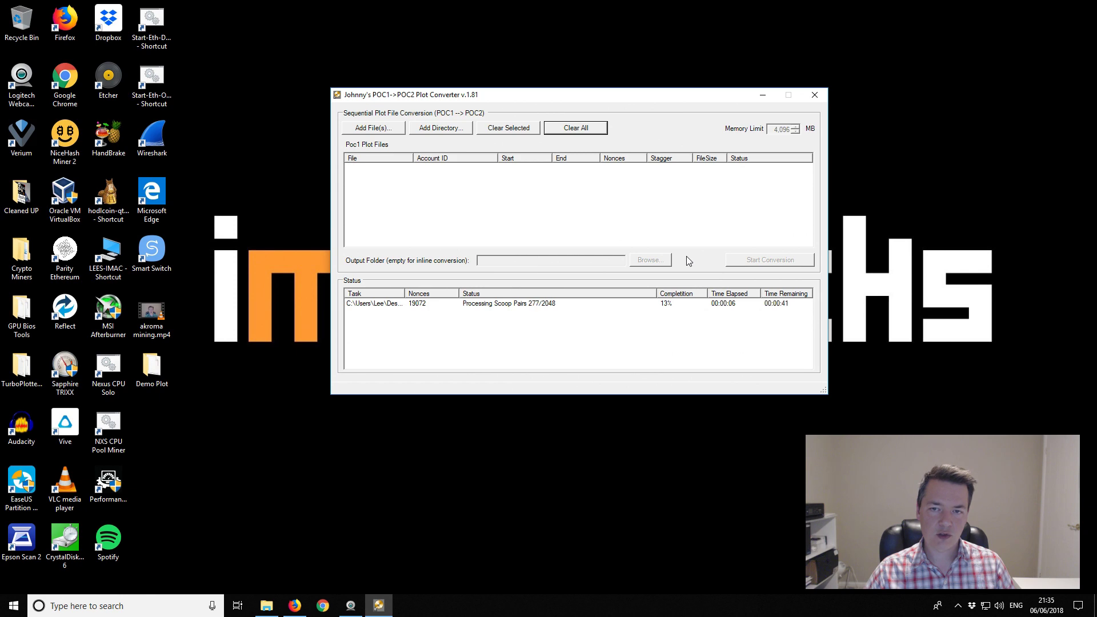
double_click(146, 366)
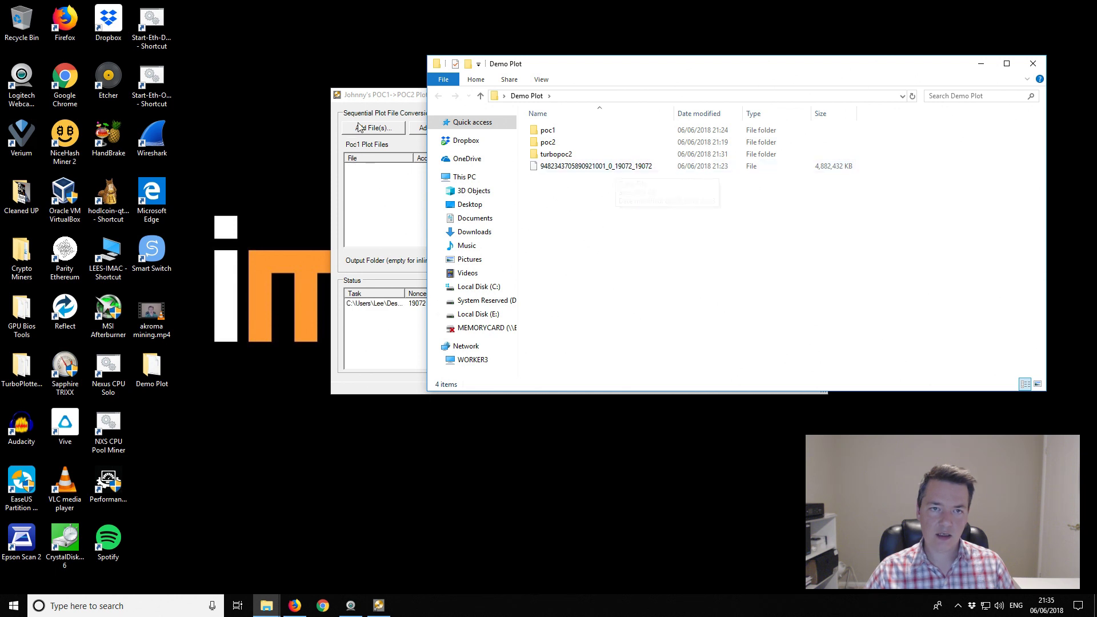
- Arrange the converter and Demo Plot windows to watch the conversion reach 100%
click(377, 96)
drag(419, 100, 339, 95)
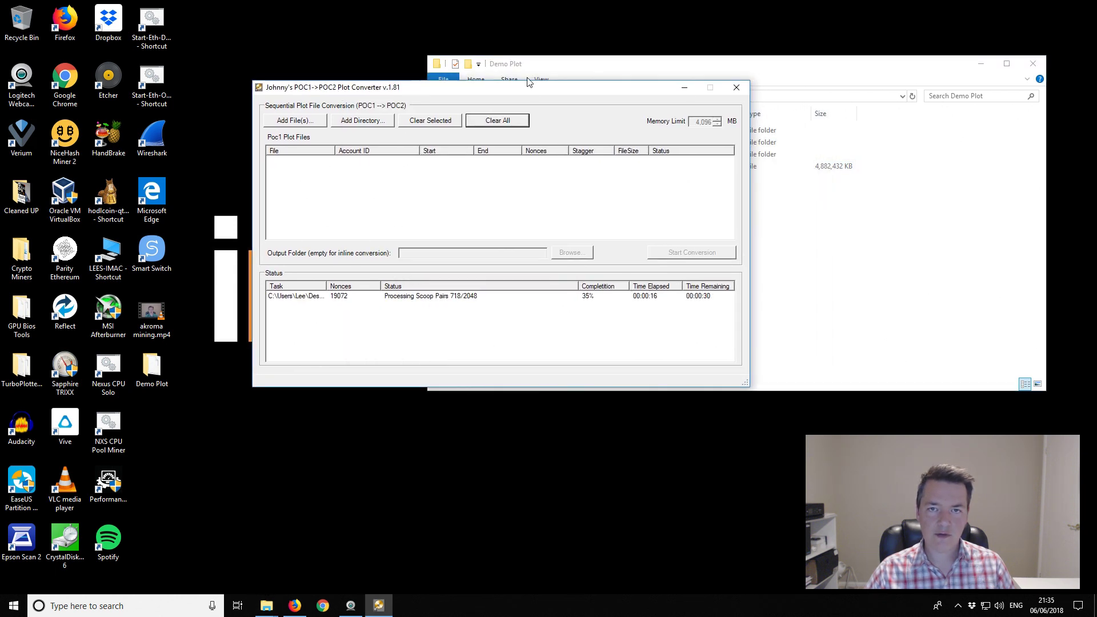
click(625, 67)
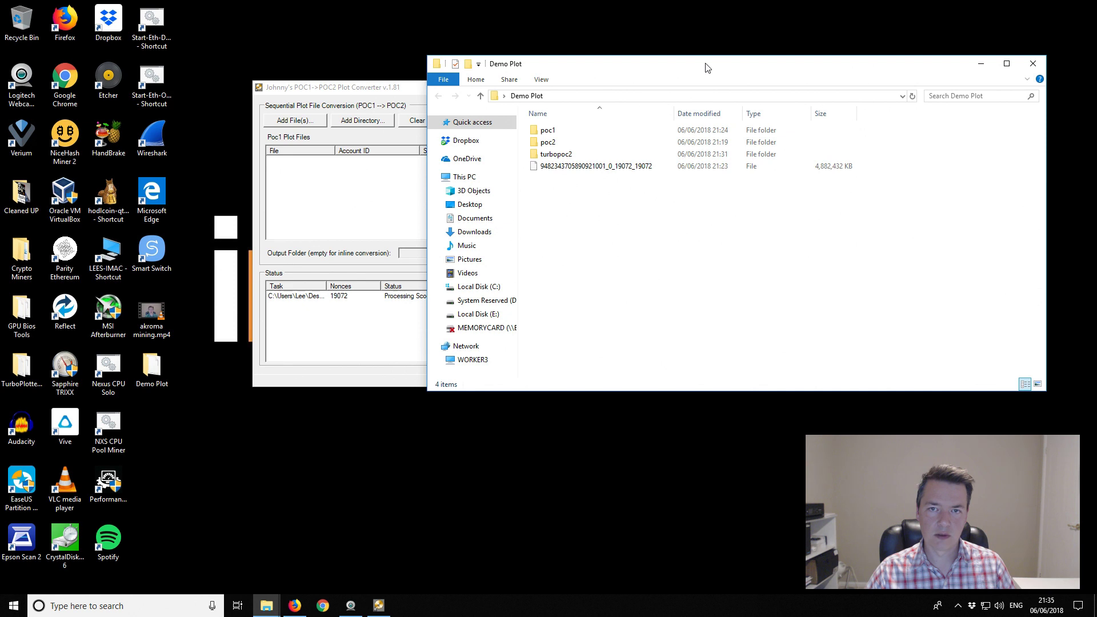
drag(709, 66, 722, 185)
click(704, 172)
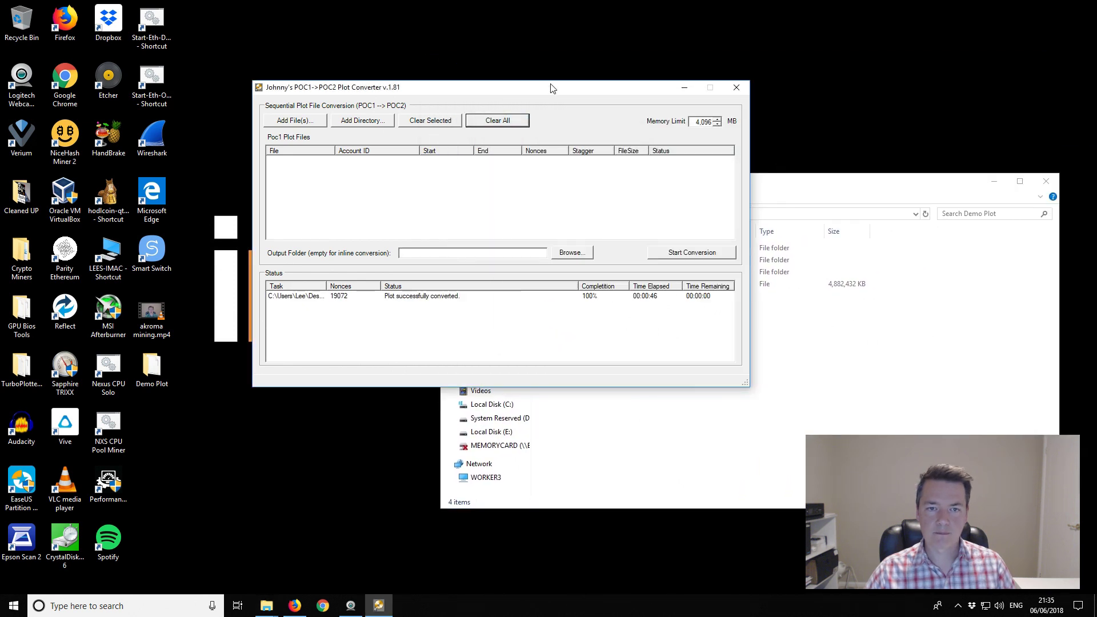
- Select the converted plot in Demo Plot to confirm its size is still 4,882,432 KB
click(814, 190)
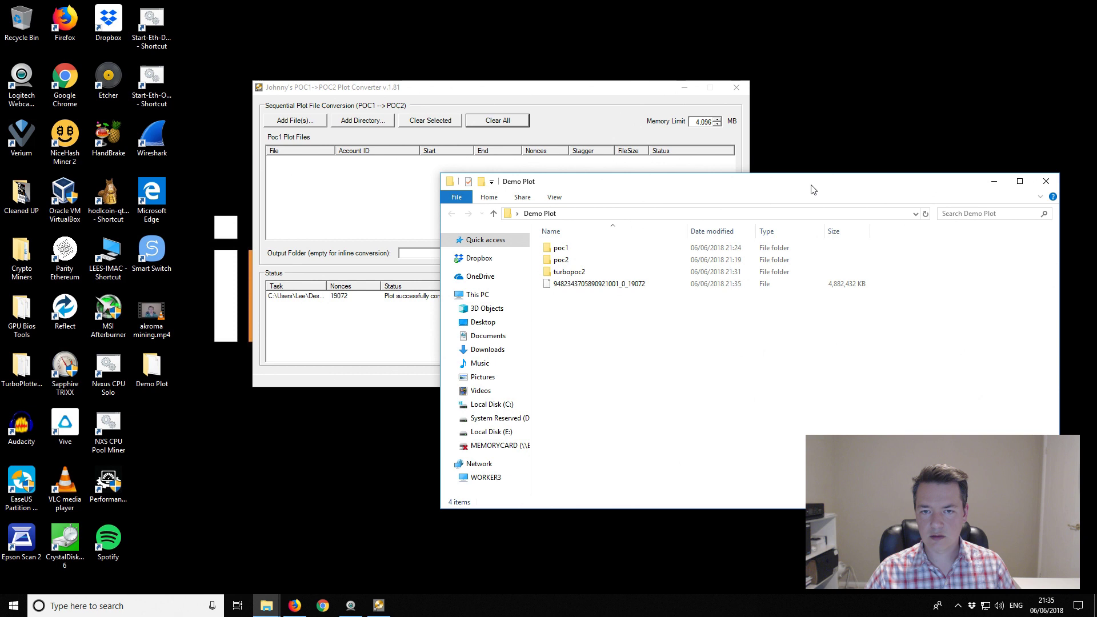
click(616, 286)
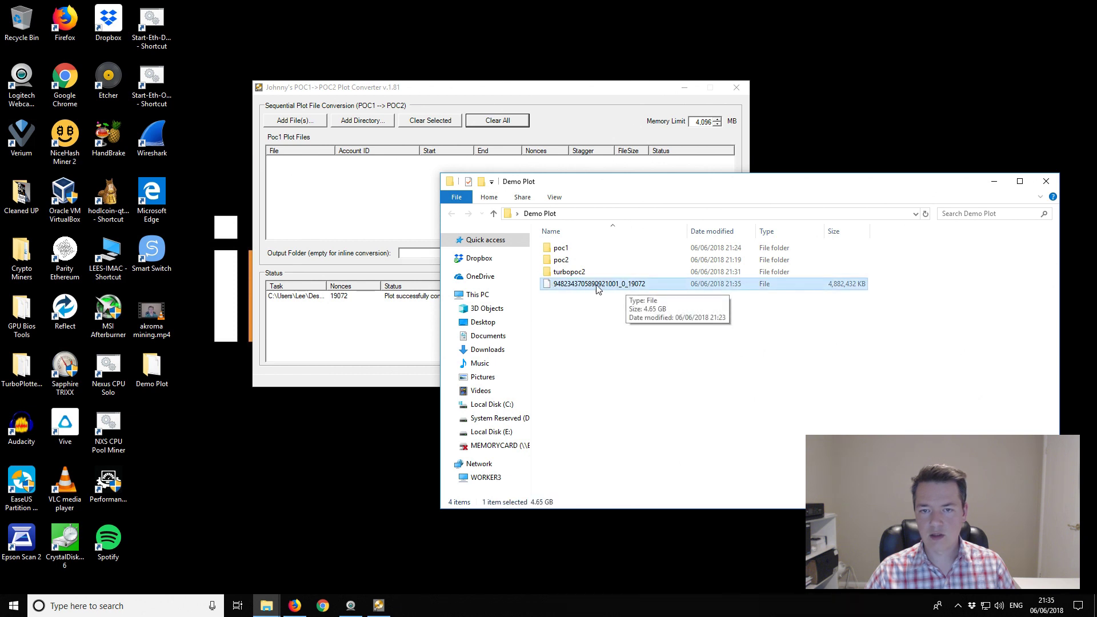